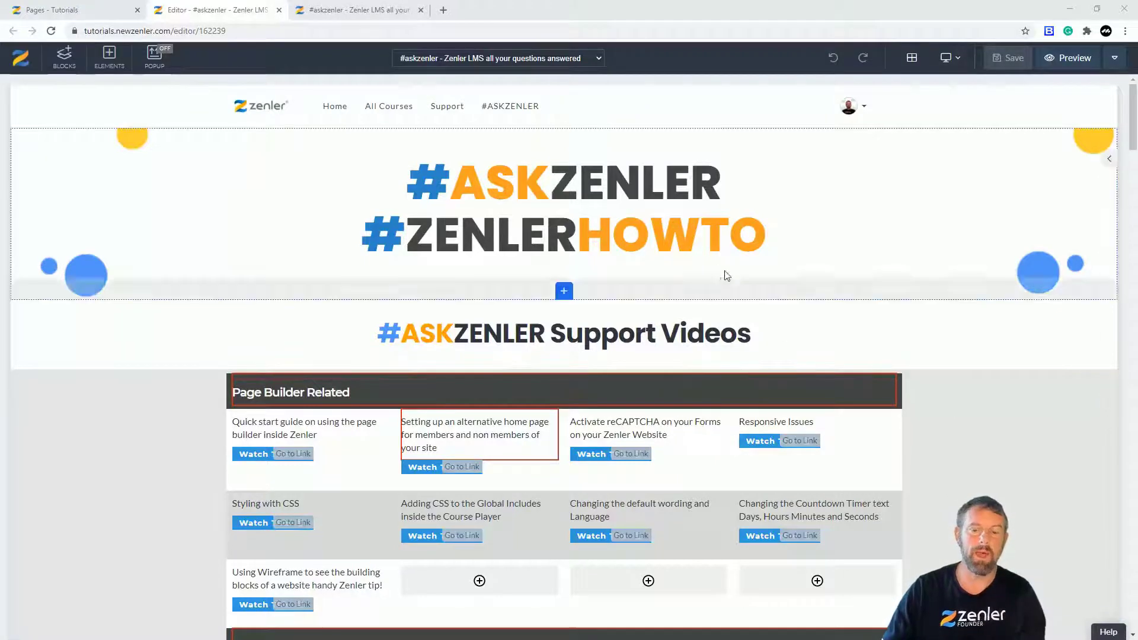
Step: Add the GoDaddy sub-domain video from the Videos library into the empty cell beside the Wireframe video
scroll(576, 444, "down", 4)
scroll(576, 445, "down", 14)
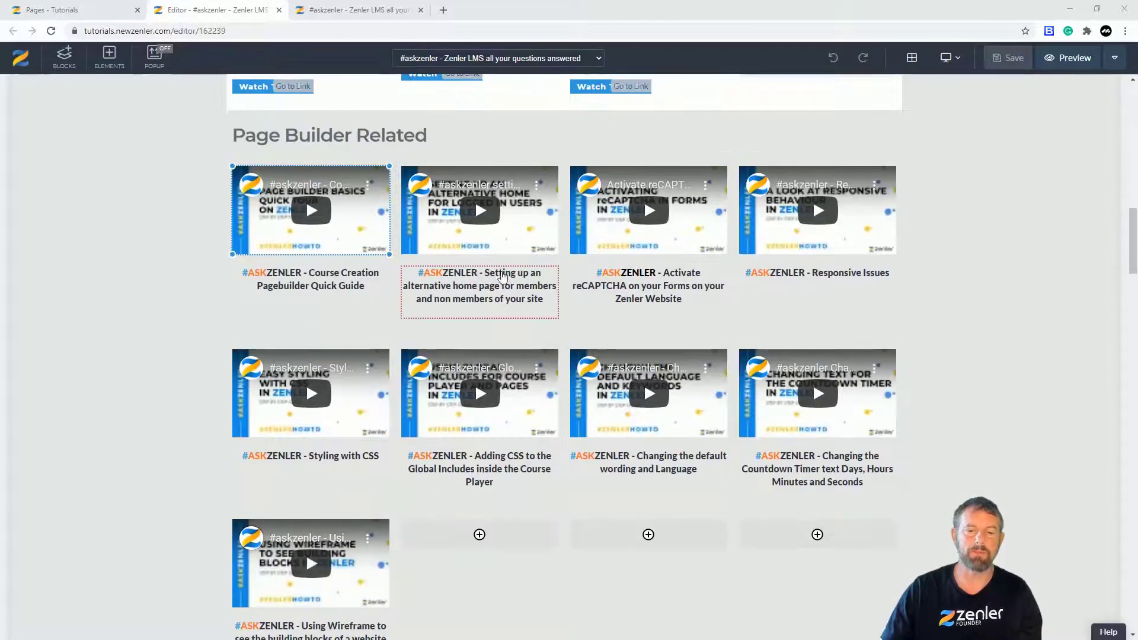
scroll(485, 261, "up", 12)
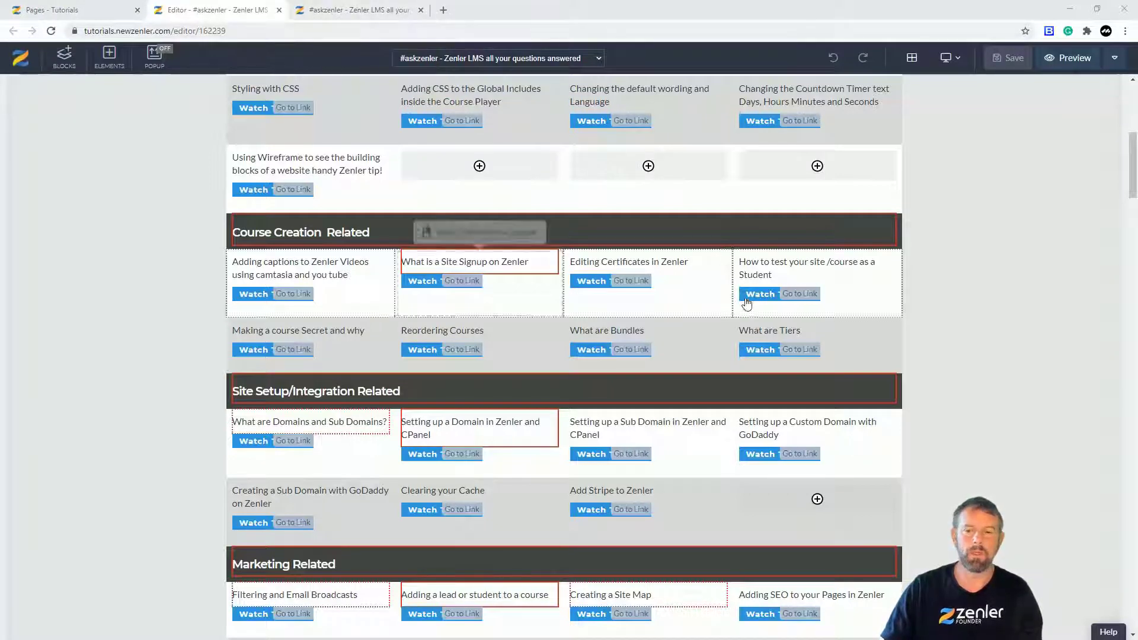
scroll(866, 312, "down", 13)
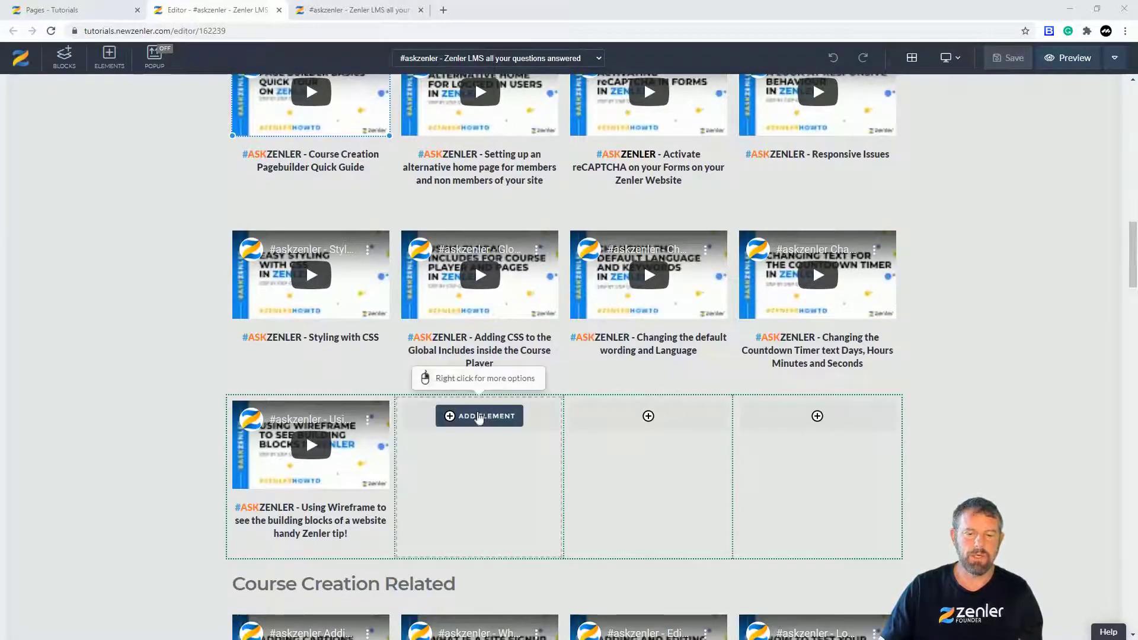
left_click(479, 418)
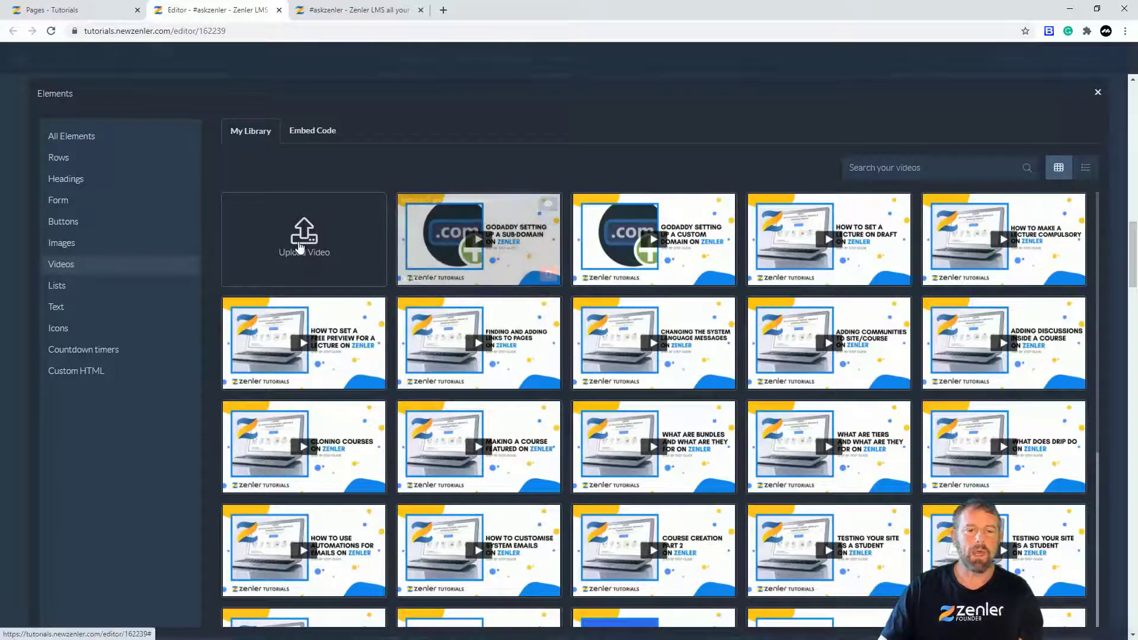
left_click(492, 255)
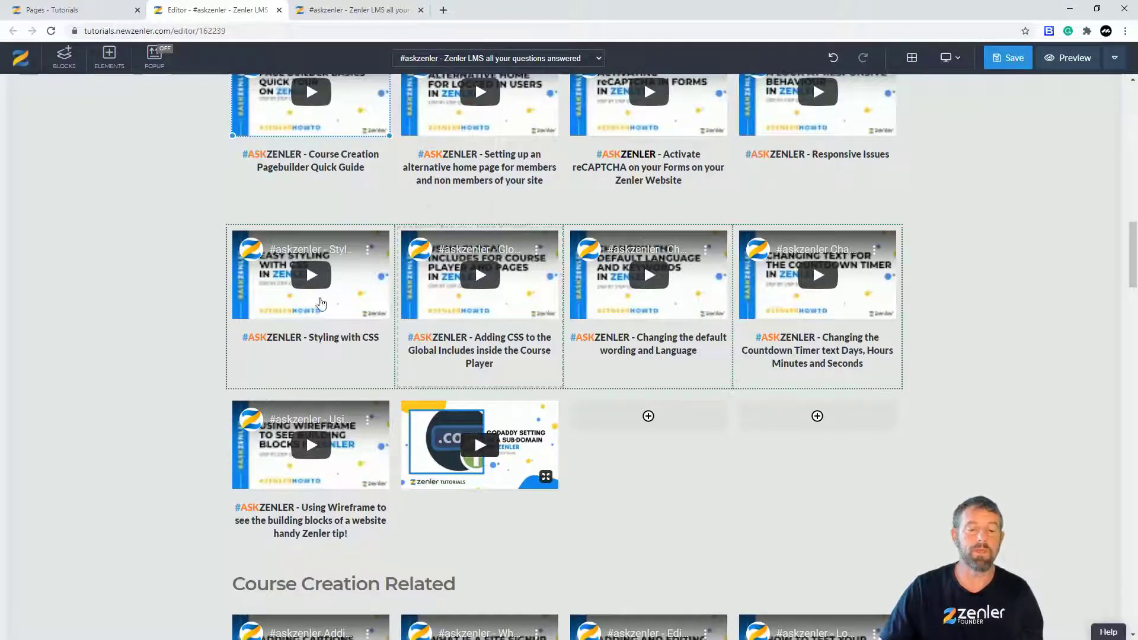
Step: Open the GoDaddy video element's Settings and bring up the video library from the Video Url field
left_click(428, 451)
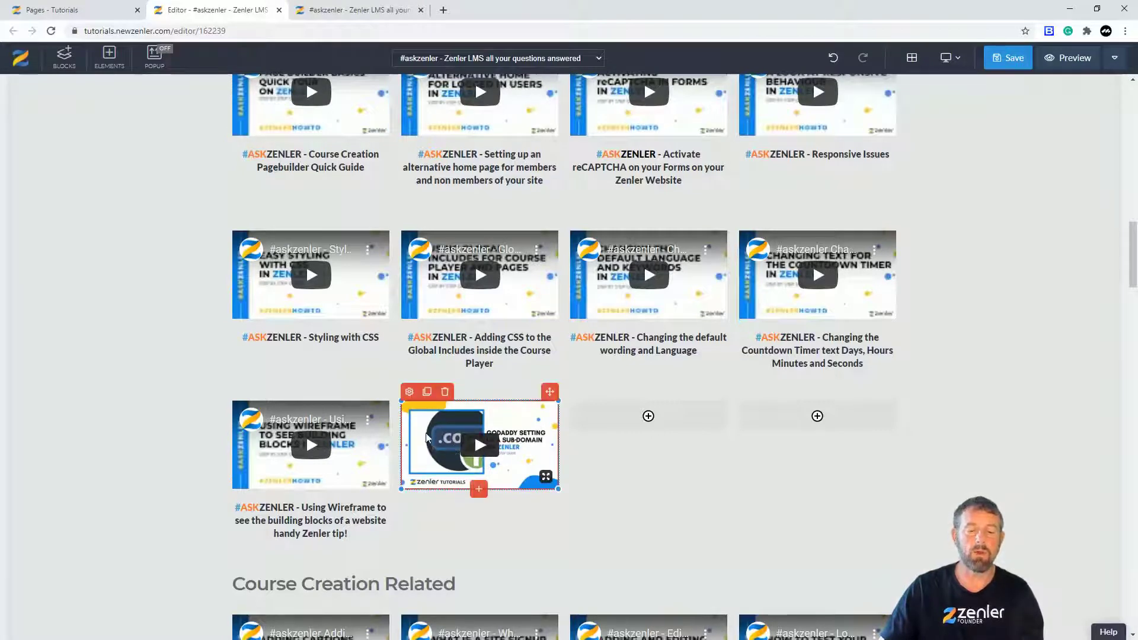
left_click(409, 392)
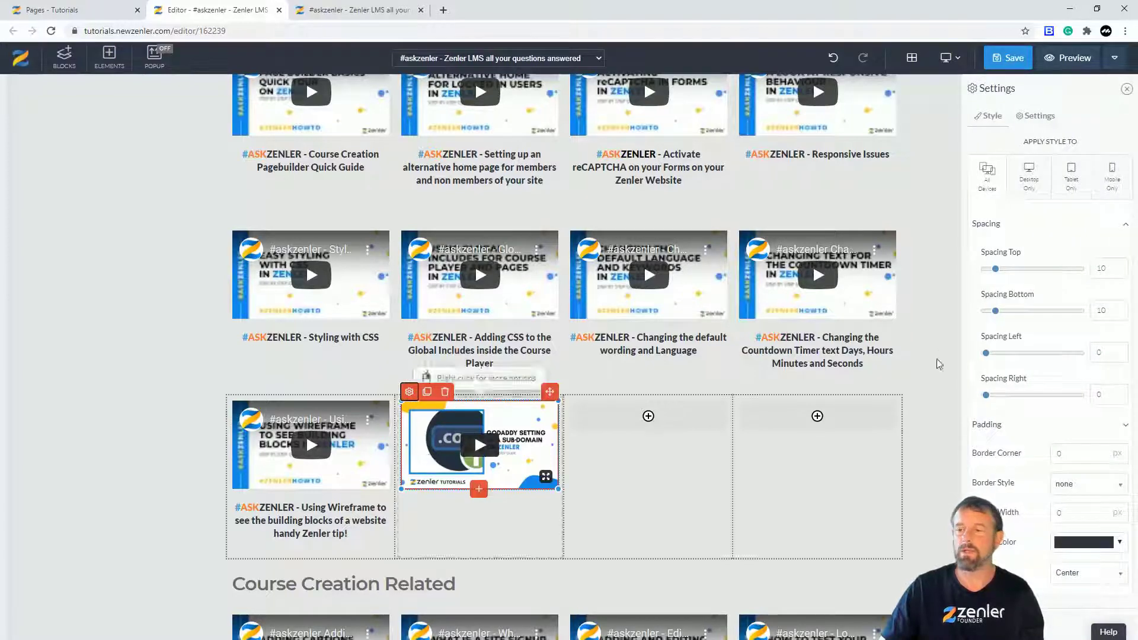
left_click(1040, 118)
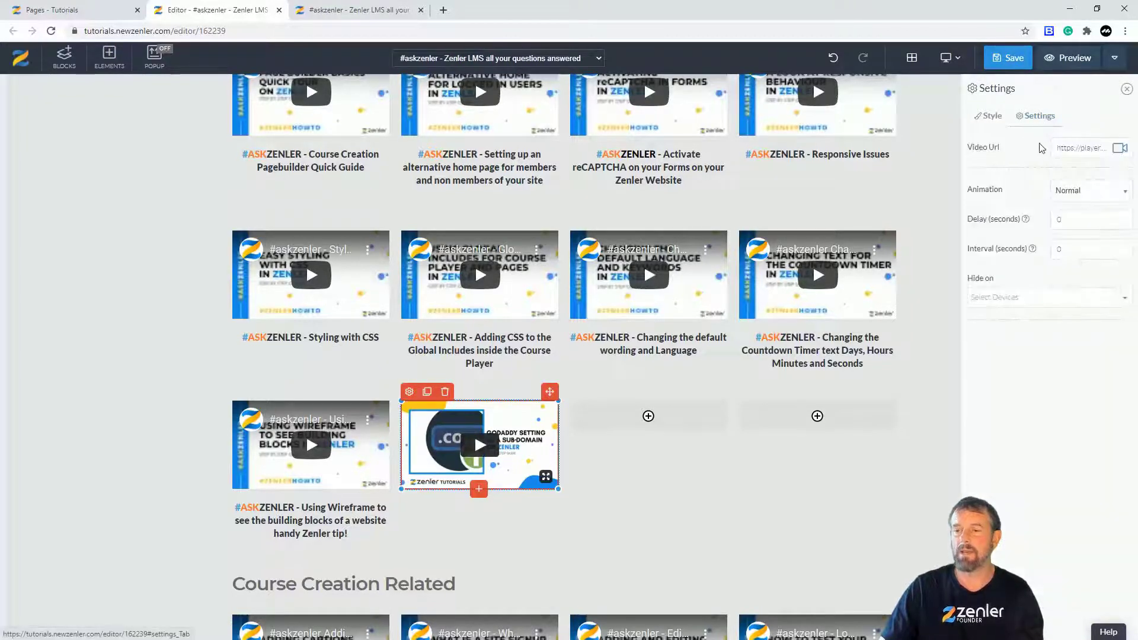
left_click_drag(1059, 149, 1117, 149)
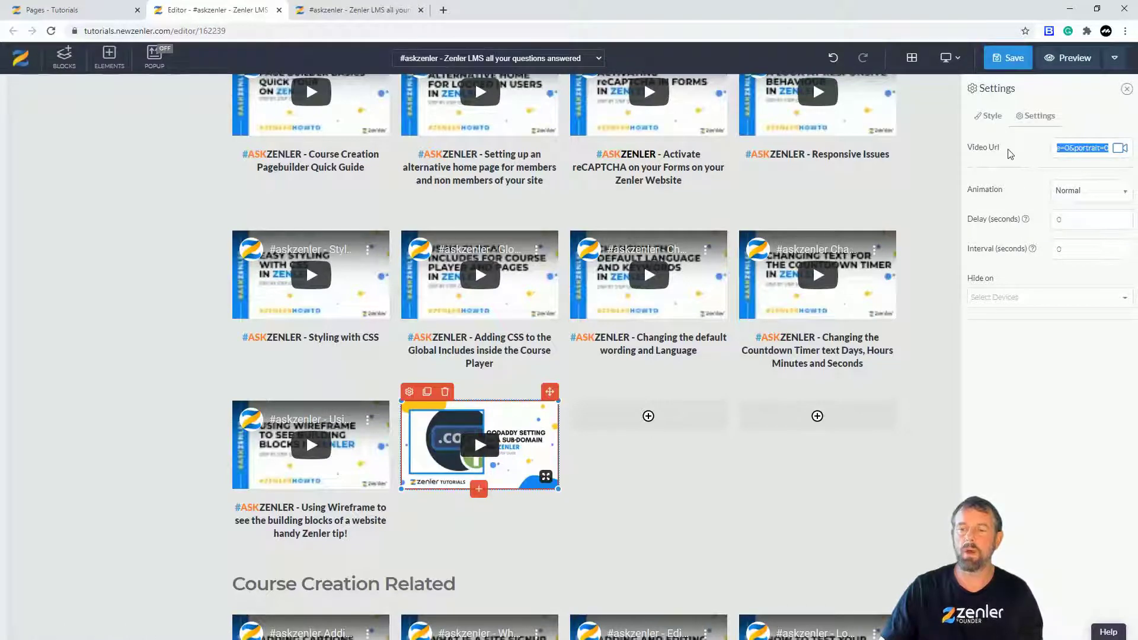
left_click(1120, 150)
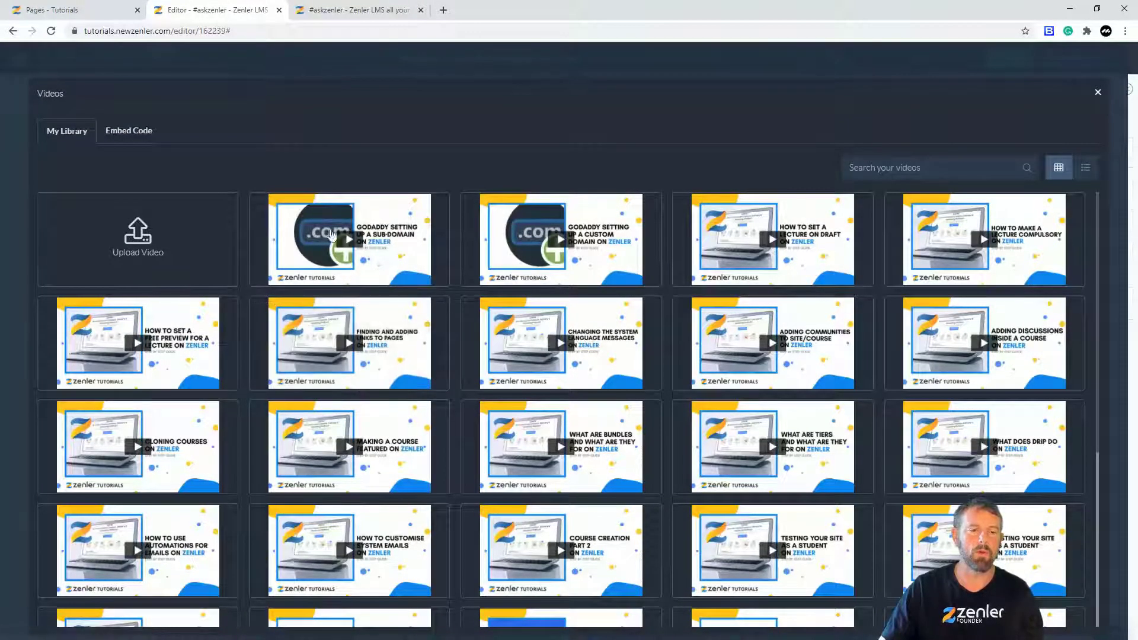
Step: Close the library and clear all text out of the Video Url field
left_click(1098, 92)
triple_click(1110, 146)
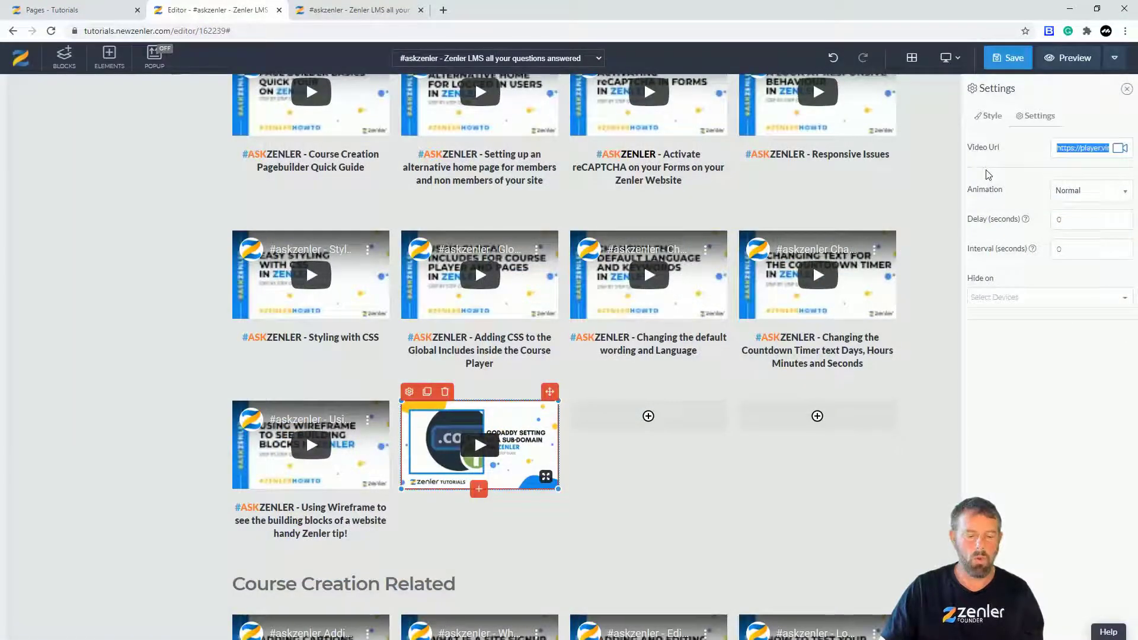
type("dfgdfg")
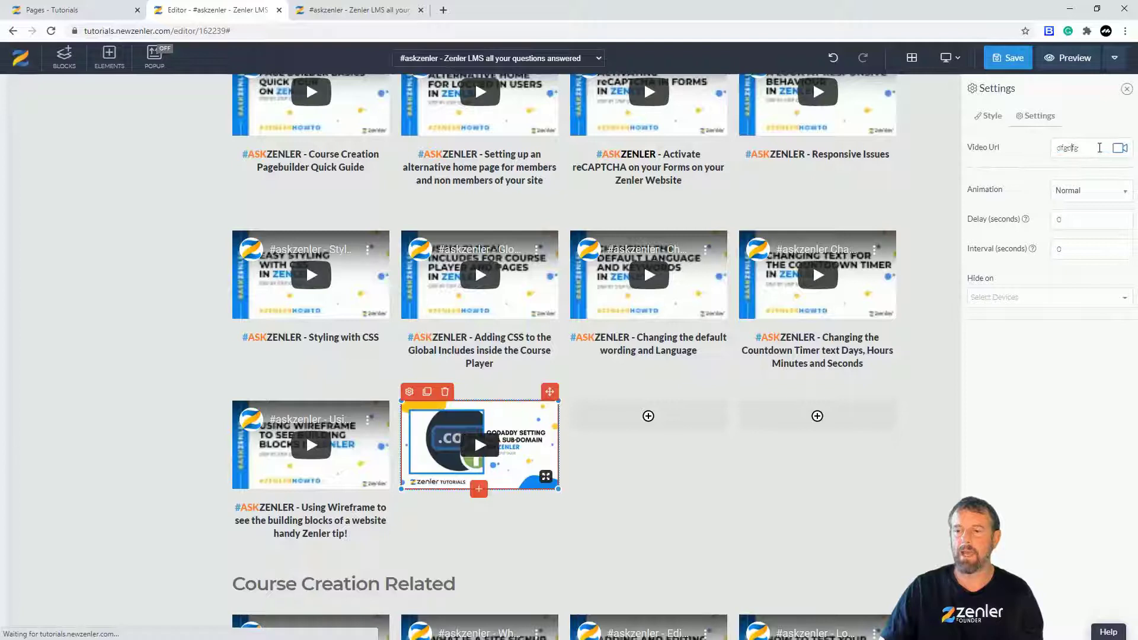
double_click(1097, 149)
type("fd")
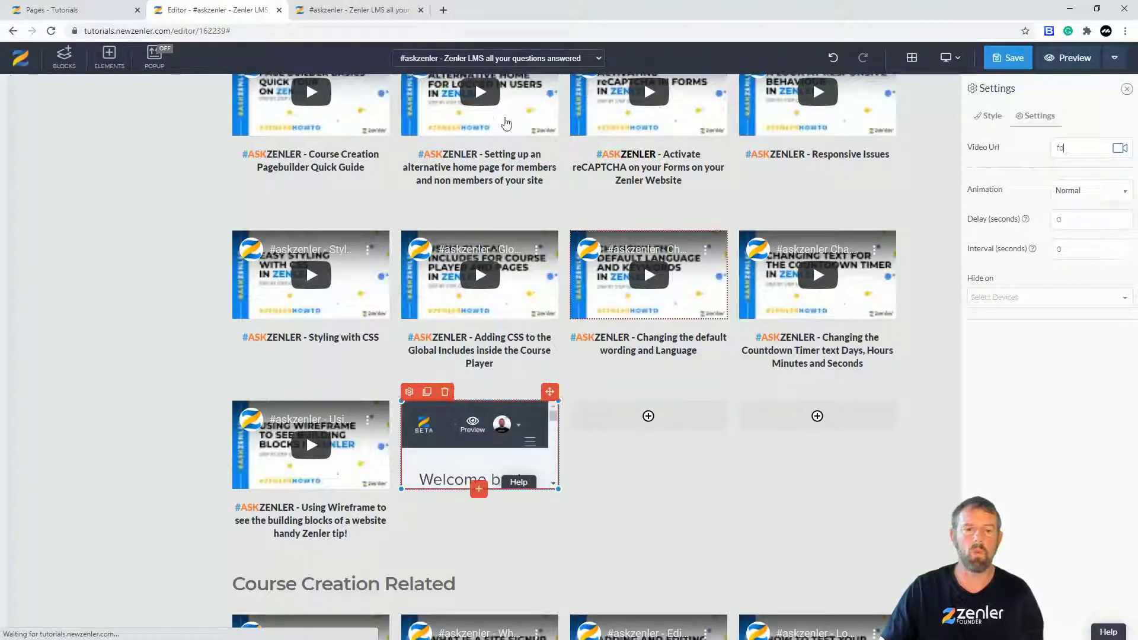
double_click(1061, 152)
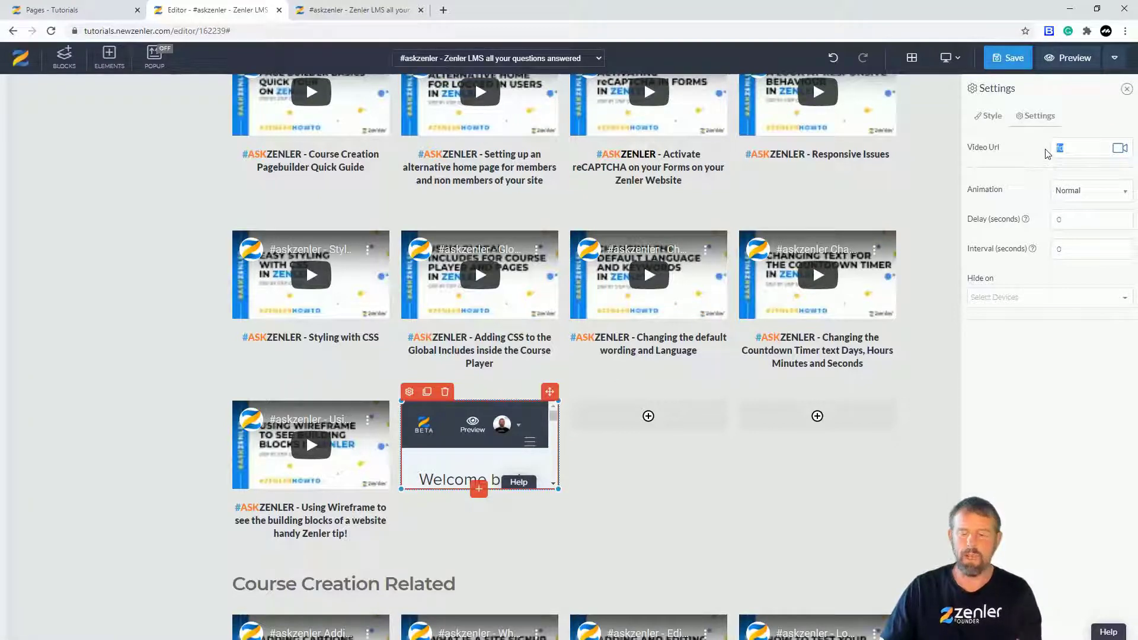
key("BackSpace")
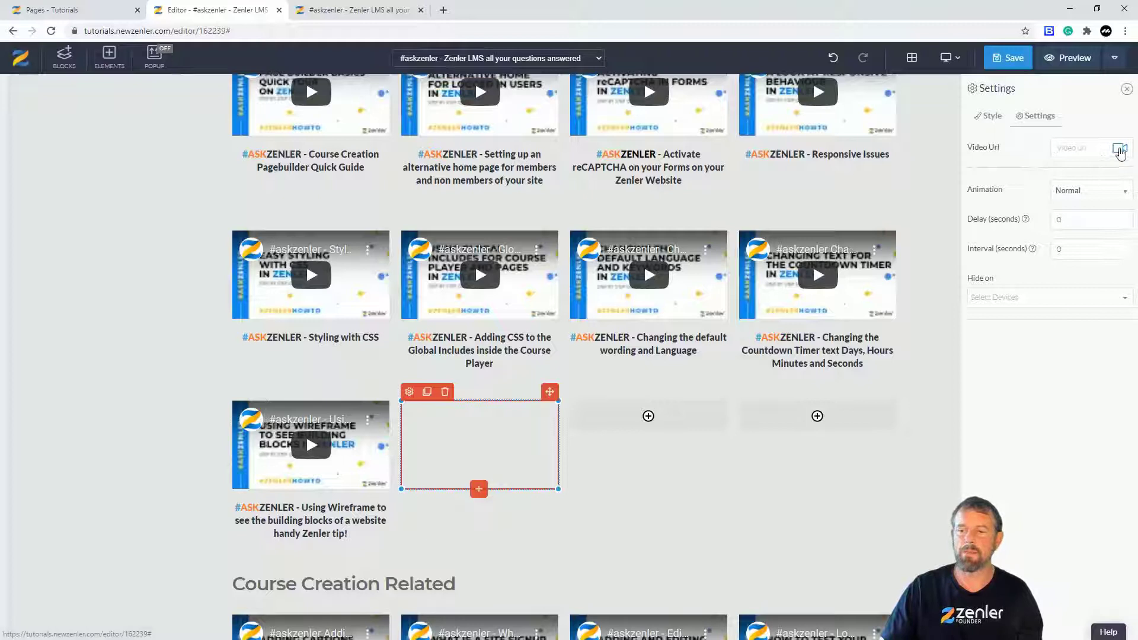
Step: Pick the Finding and Adding Links video for the element and open the Zenler YouTube channel
left_click(1119, 148)
left_click(350, 343)
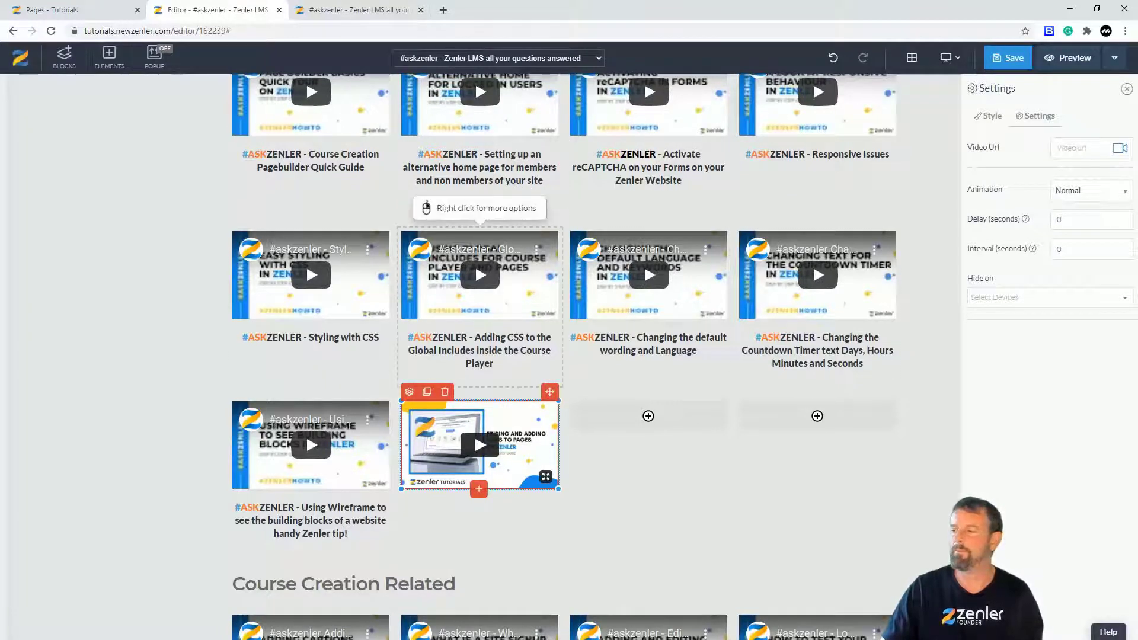
left_click(306, 80)
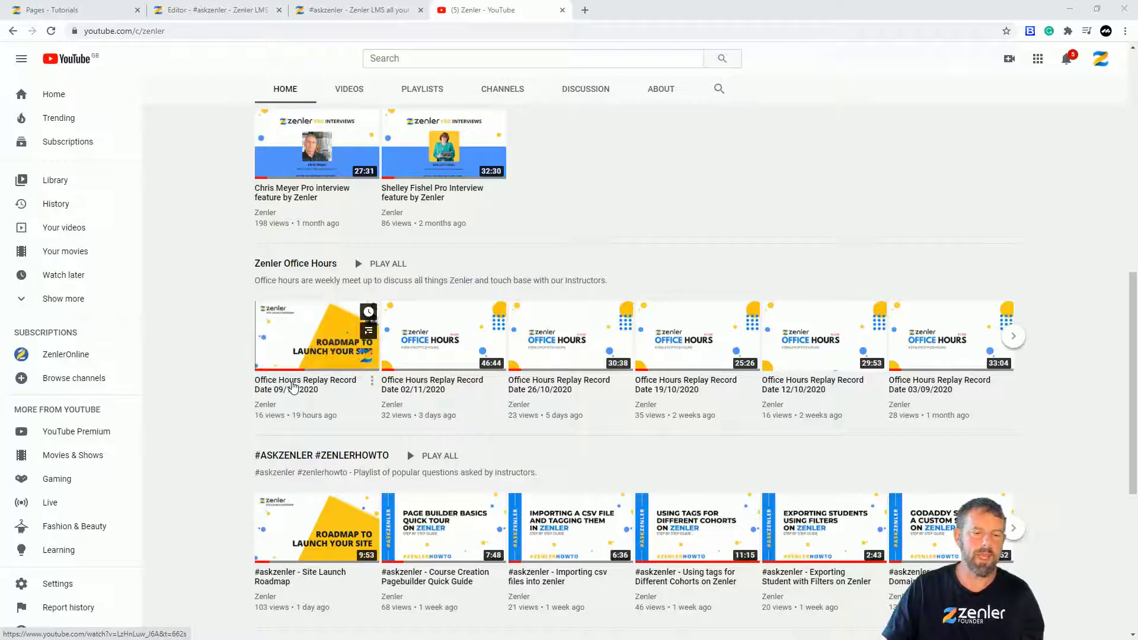
Step: Open the Office Hours Replay Record Date 09/11/2020 video, pause it, and select its URL
left_click(282, 387)
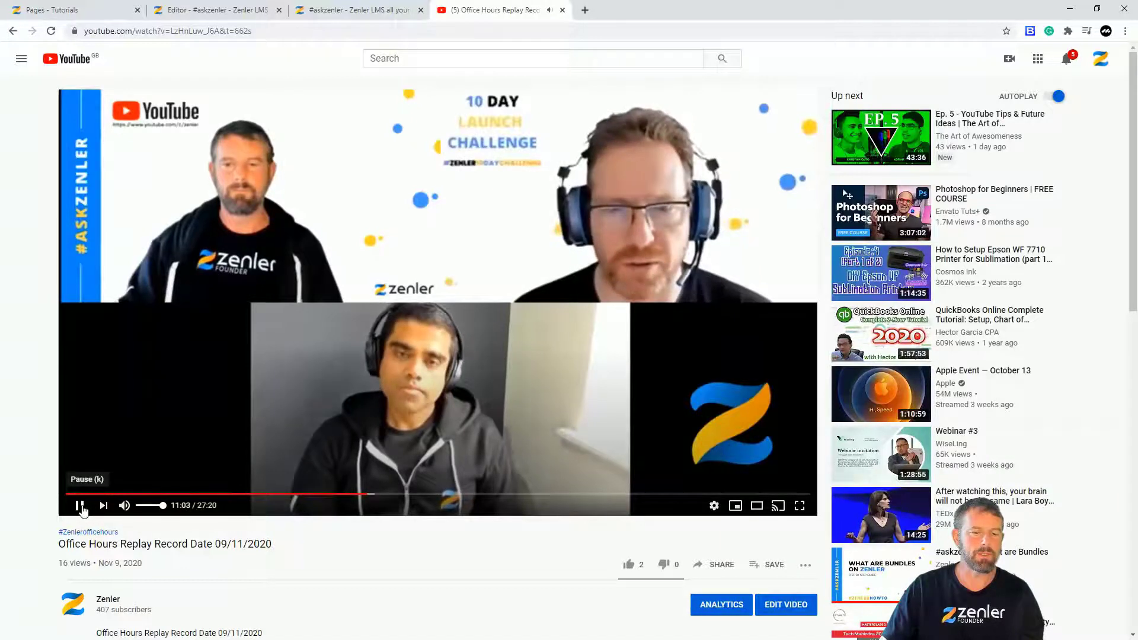
left_click(81, 507)
left_click(193, 29)
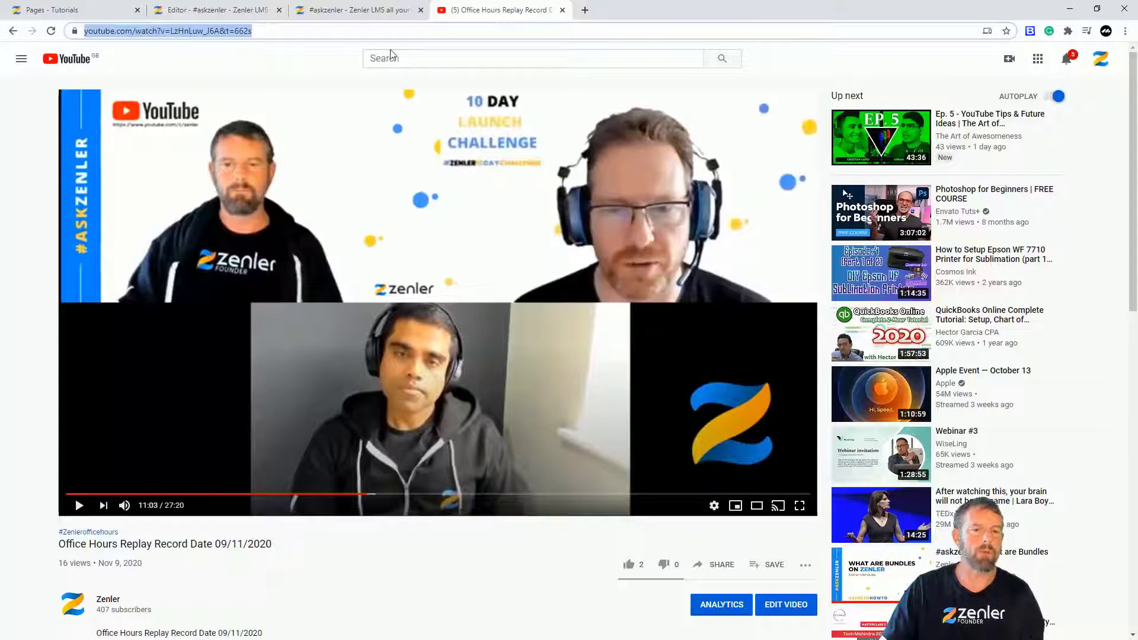
Step: Paste the Office Hours YouTube URL as the video source and reopen the element's Settings
left_click(212, 10)
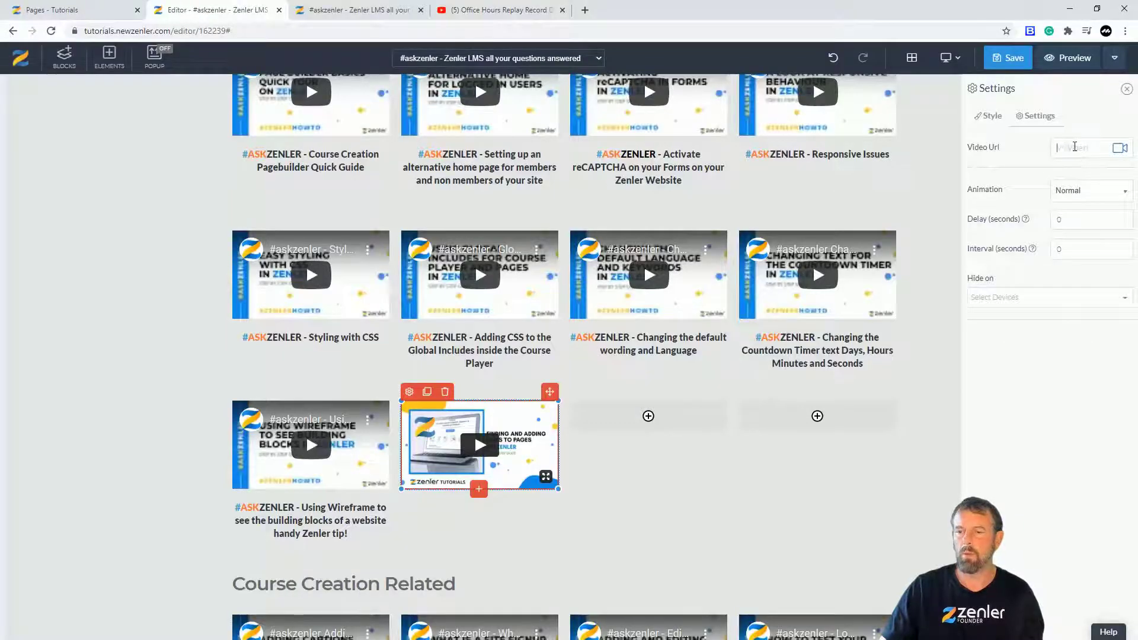
key("ctrl+v")
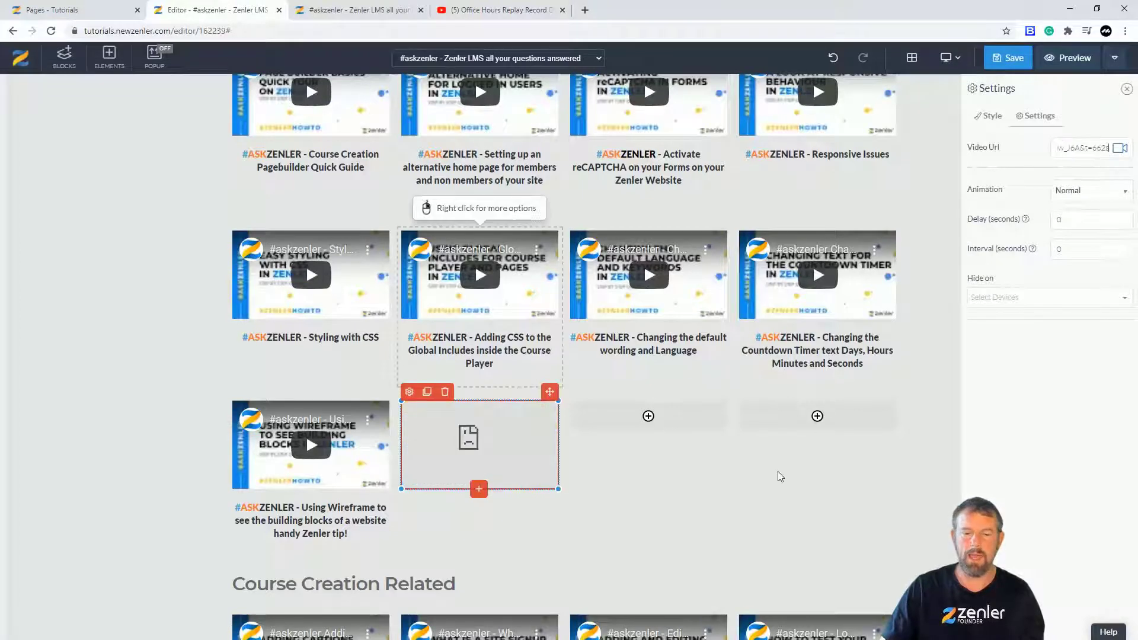
left_click(487, 461)
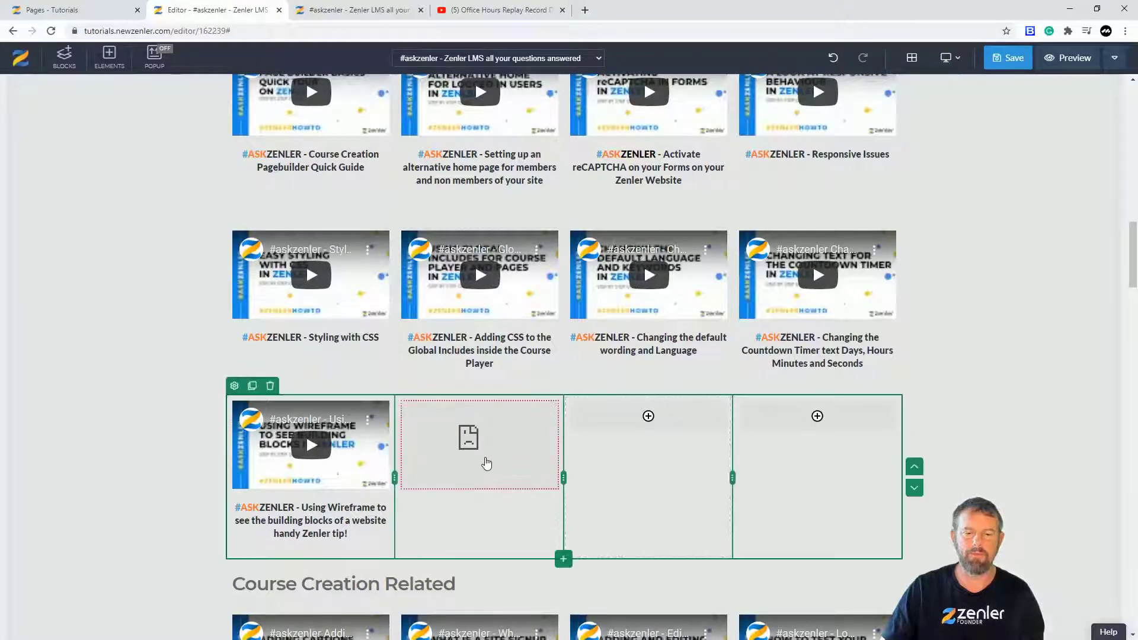
left_click(486, 462)
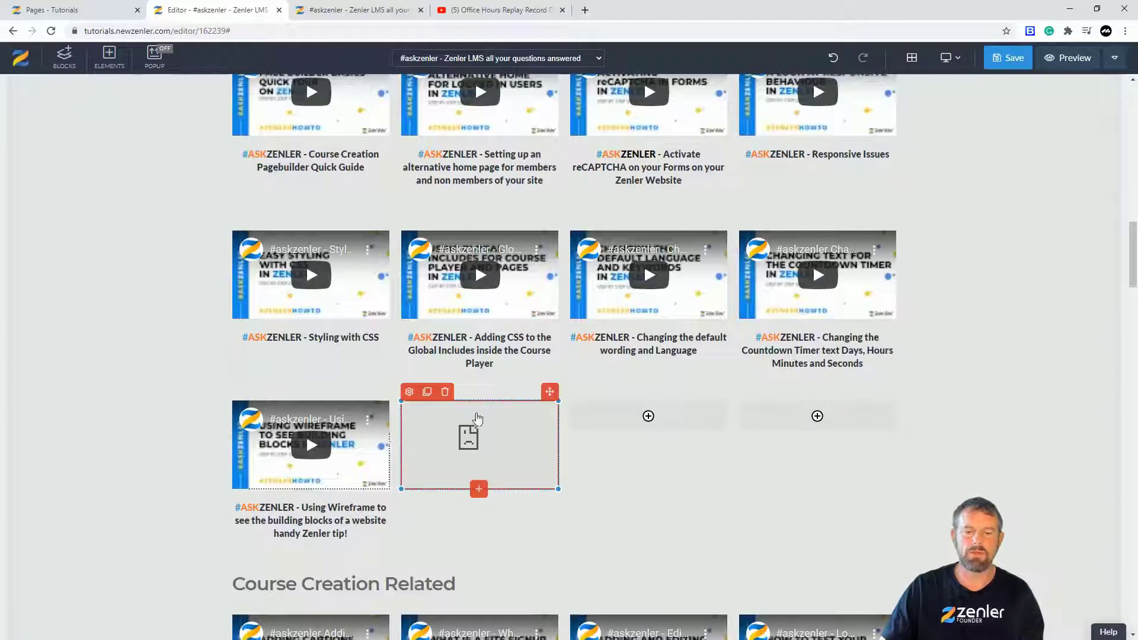
left_click(409, 391)
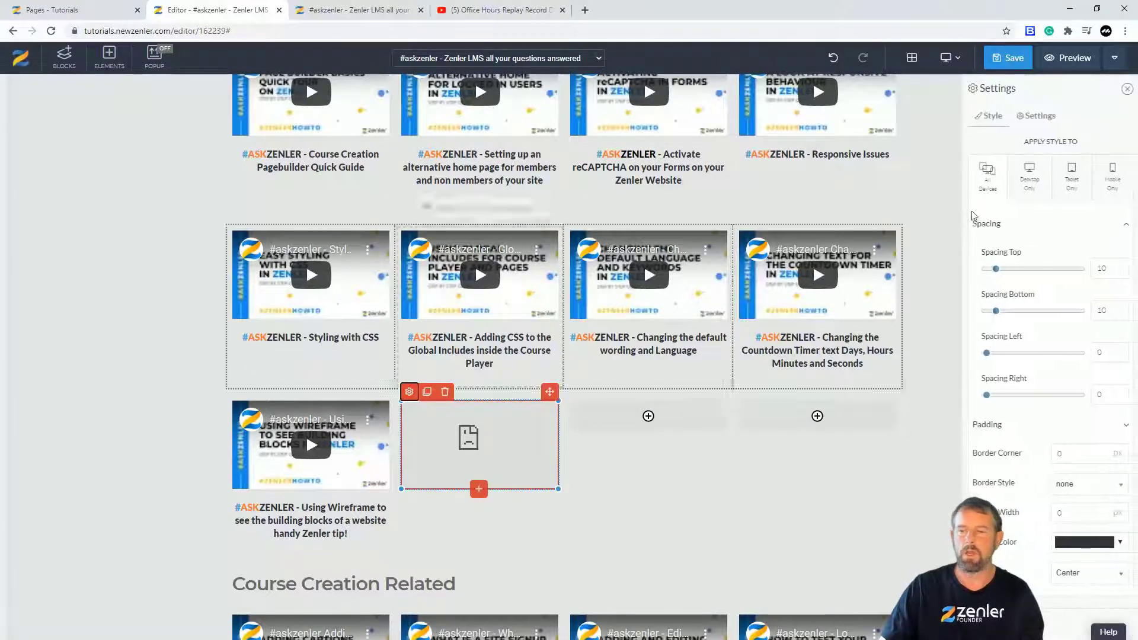
left_click(1036, 116)
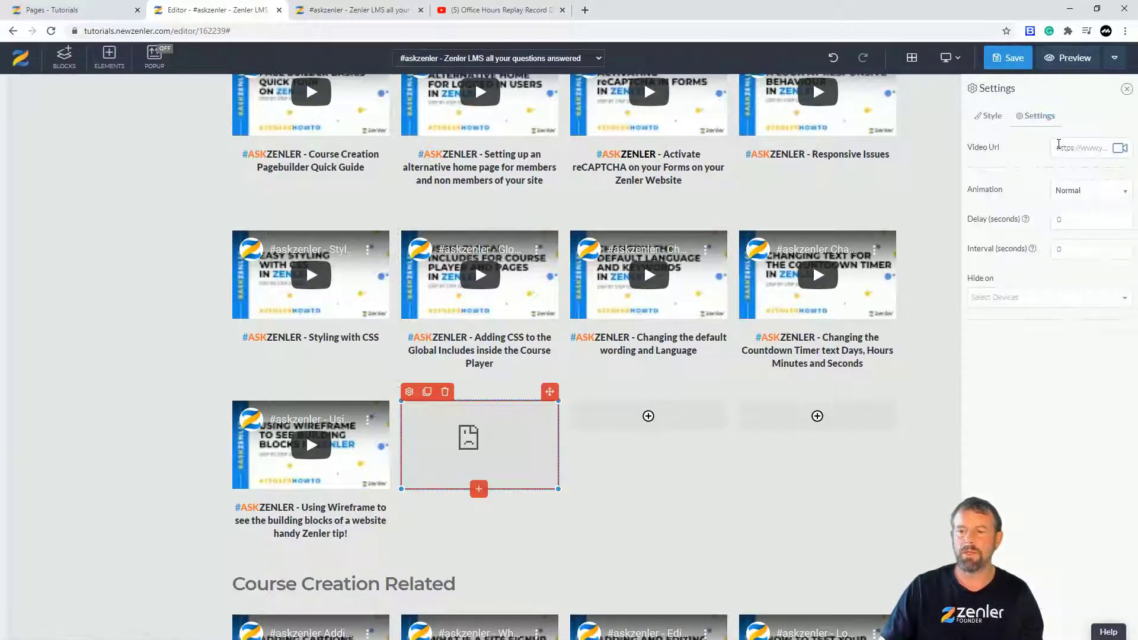
Step: Copy the Office Hours Replay iframe code from YouTube's Share > Embed Video panel
left_click(486, 11)
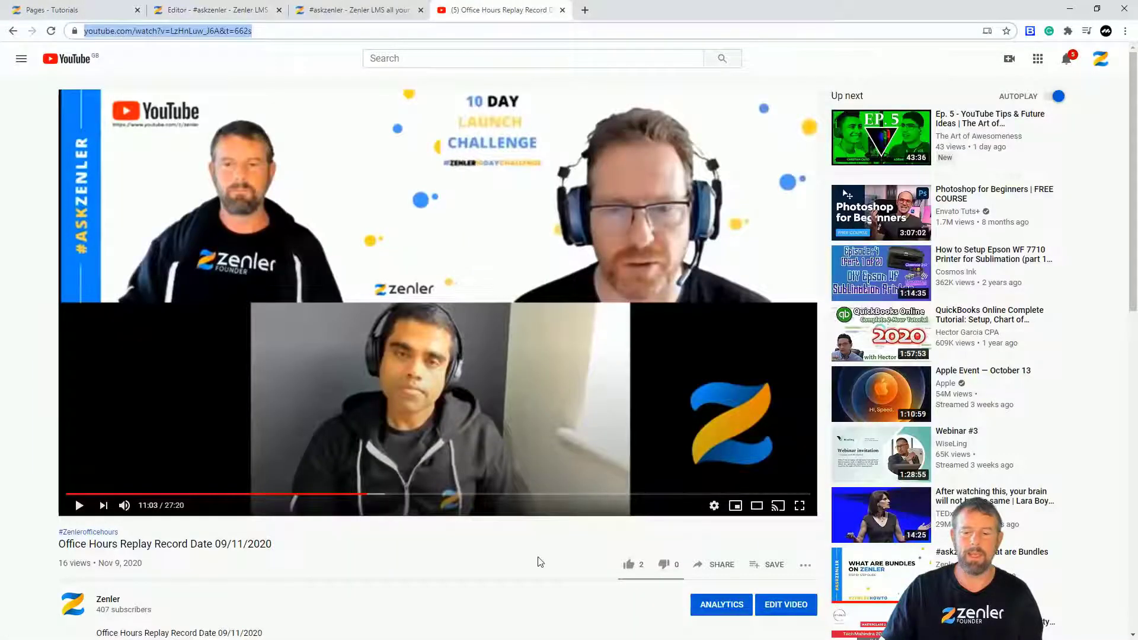
left_click(719, 564)
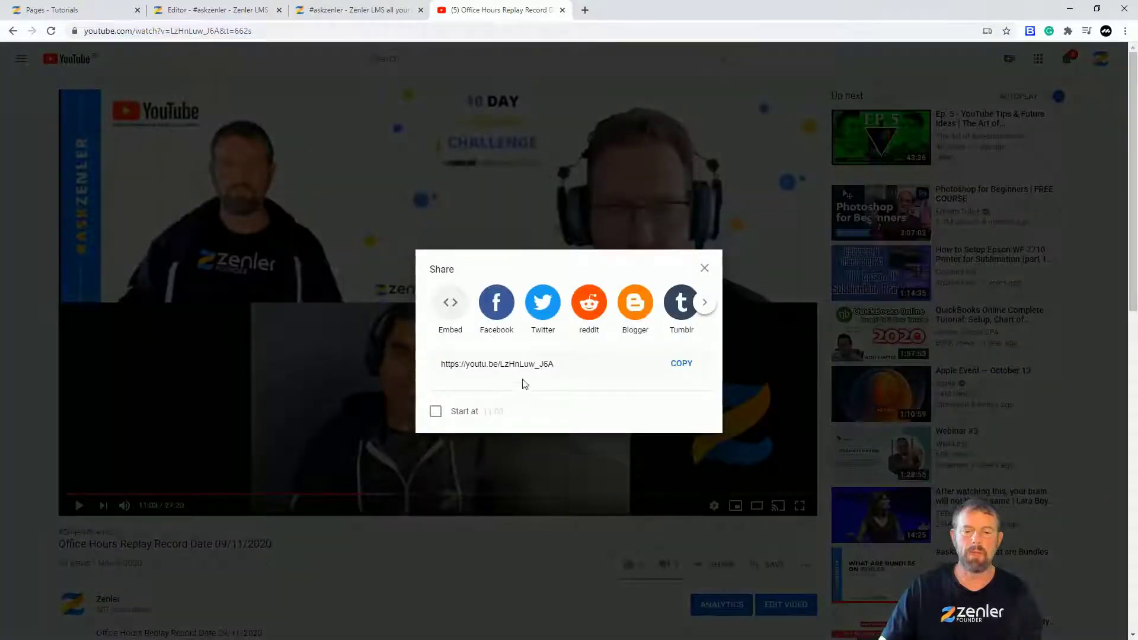
left_click_drag(460, 363, 554, 364)
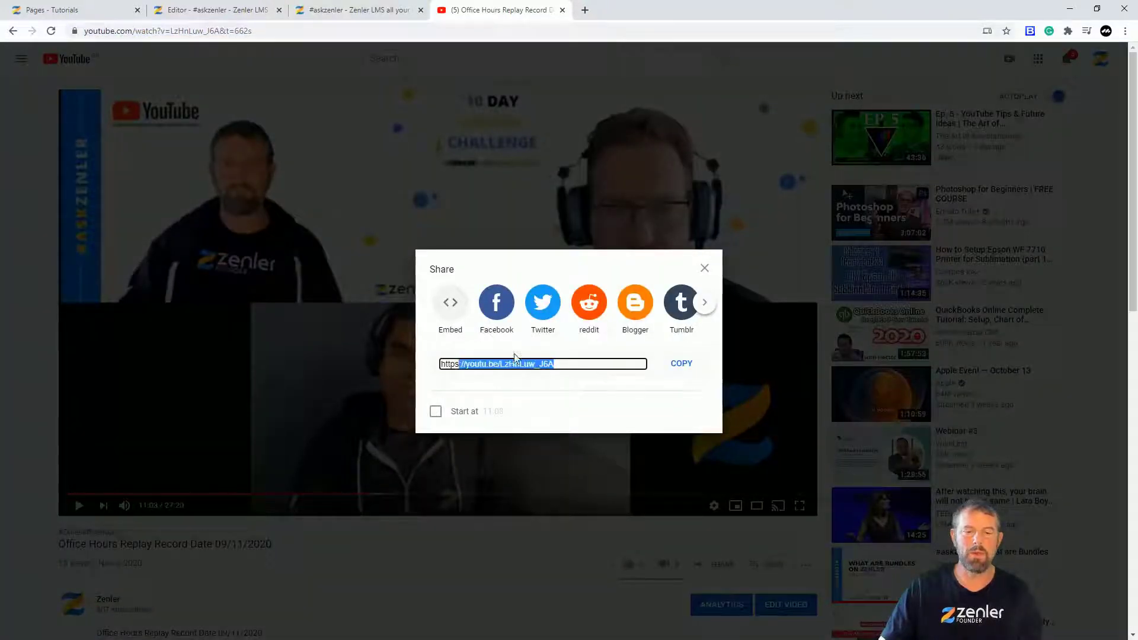
left_click(450, 303)
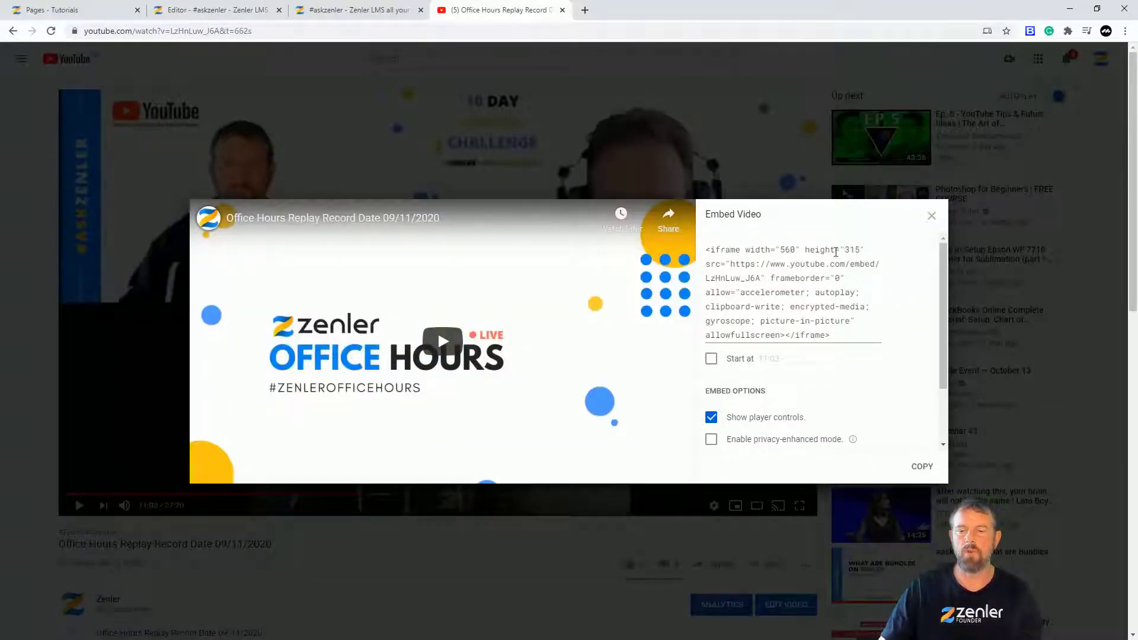
left_click(918, 467)
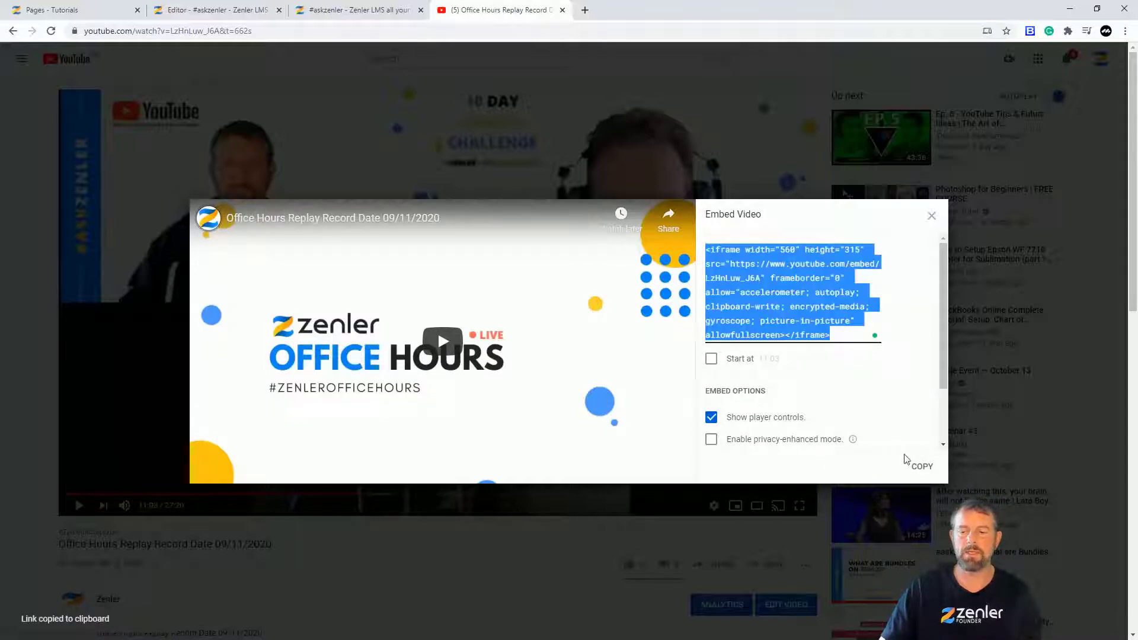
left_click(917, 466)
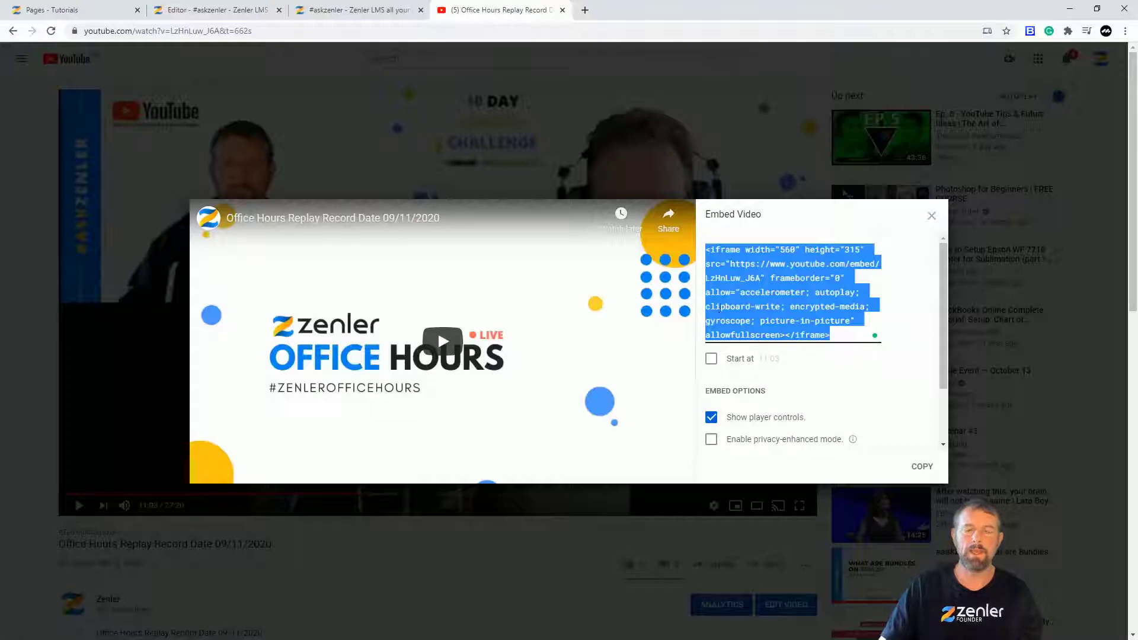
left_click(800, 306)
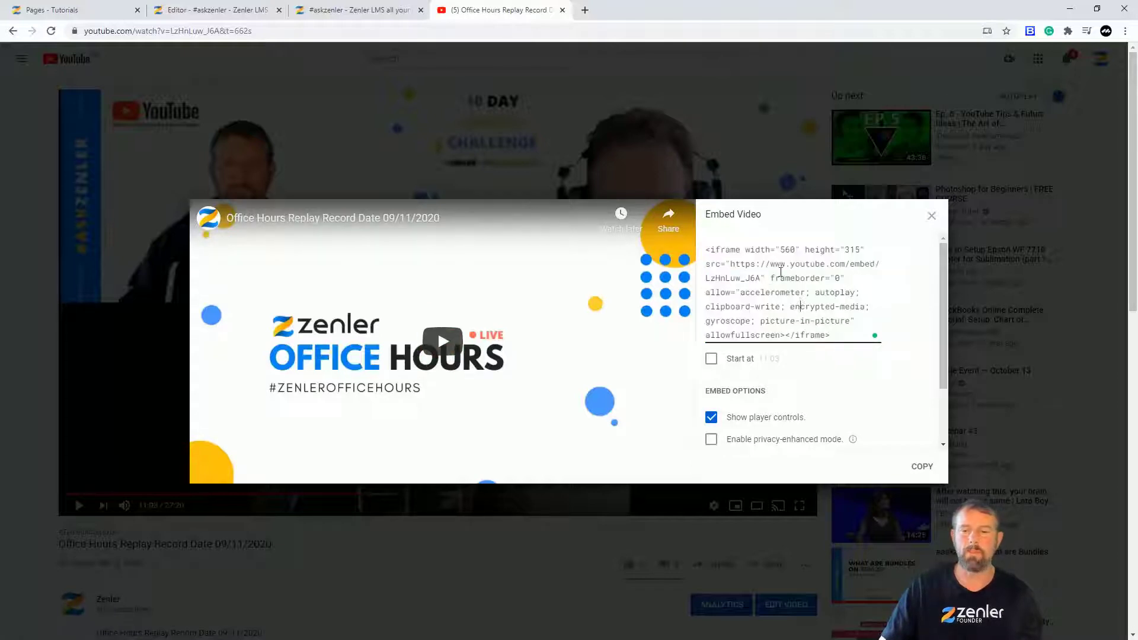
left_click(917, 468)
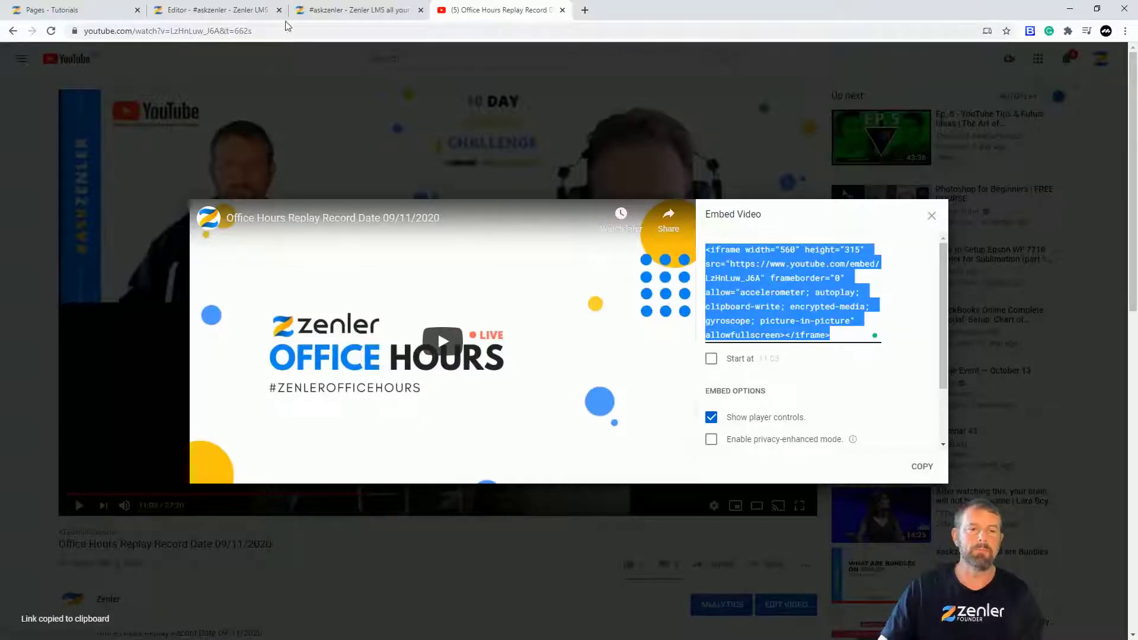
Step: Paste the copied iframe code into the video element's Embed Code option and add it
left_click(239, 14)
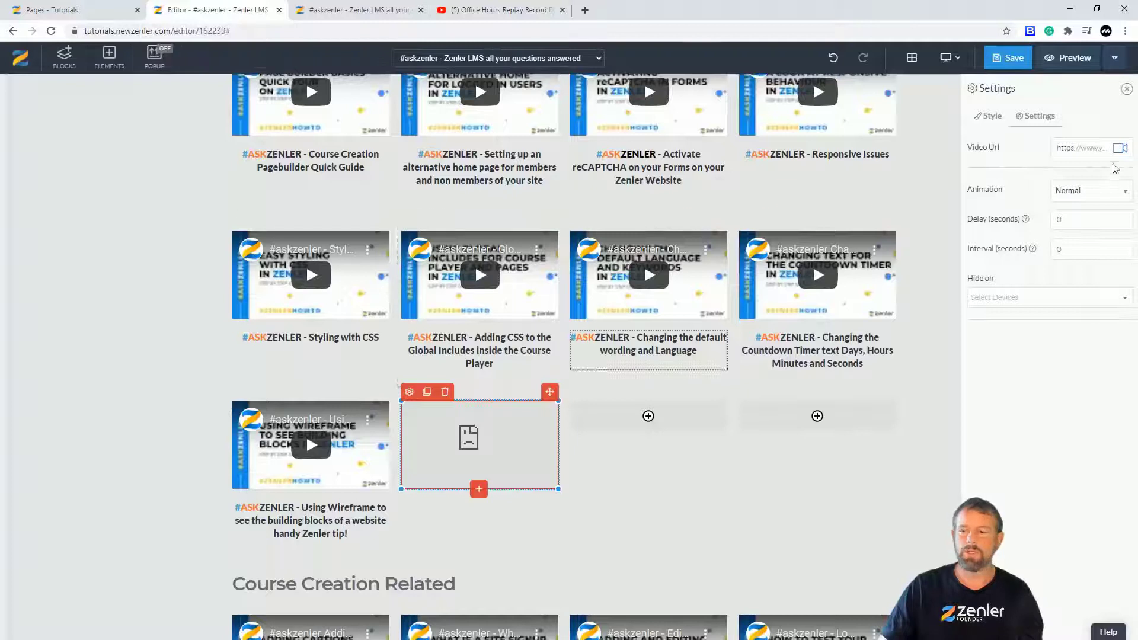
left_click(1120, 148)
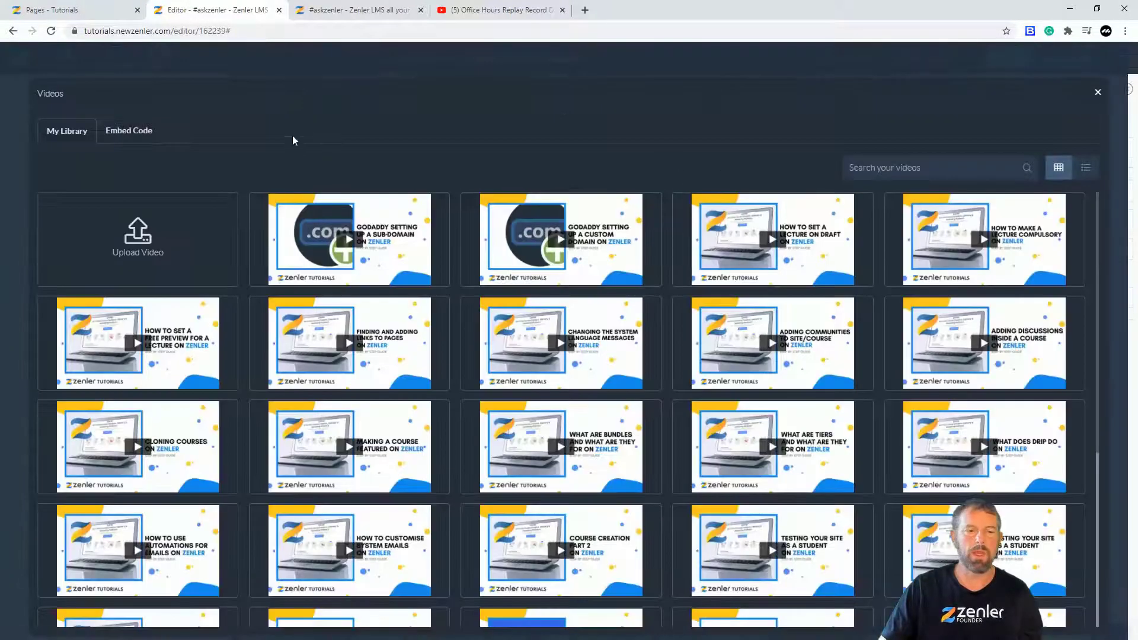
left_click(133, 131)
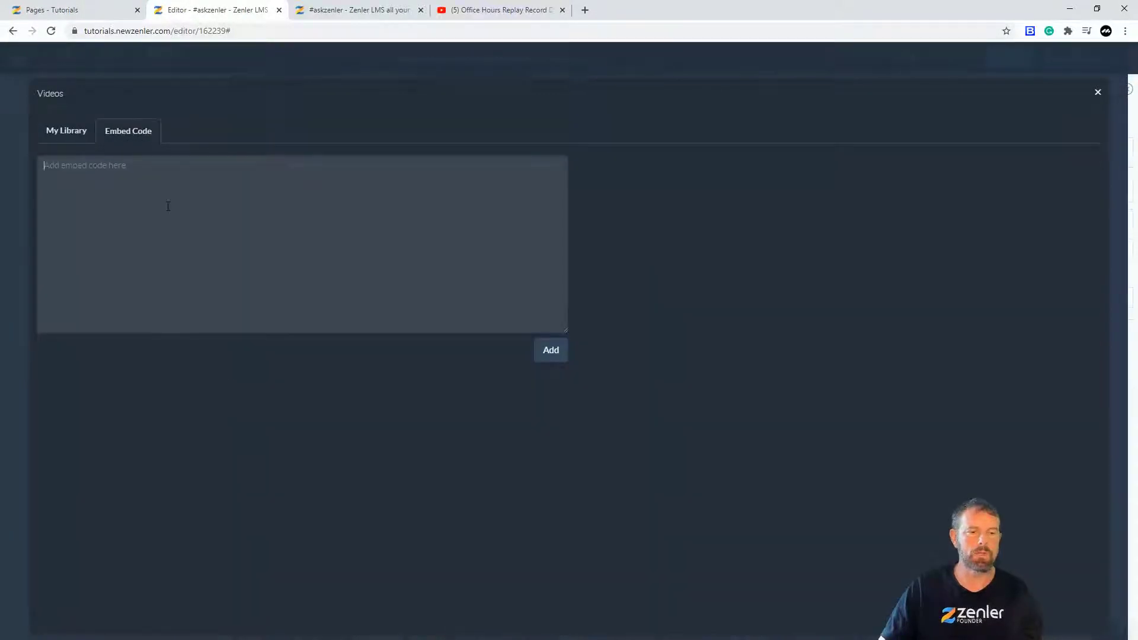
key("ctrl+v")
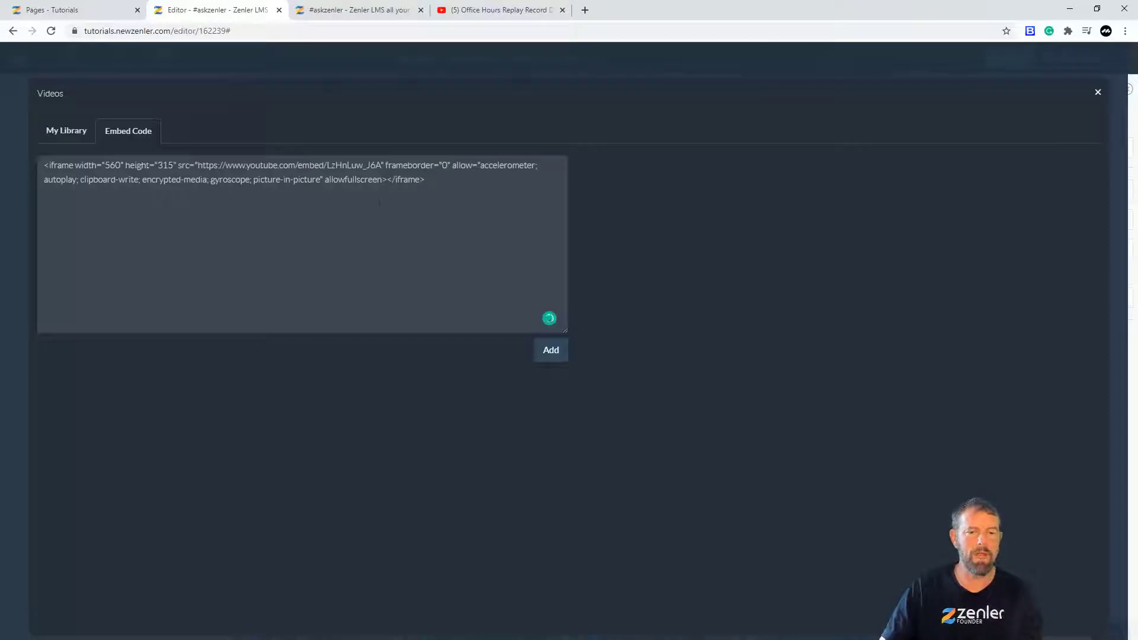
left_click(550, 354)
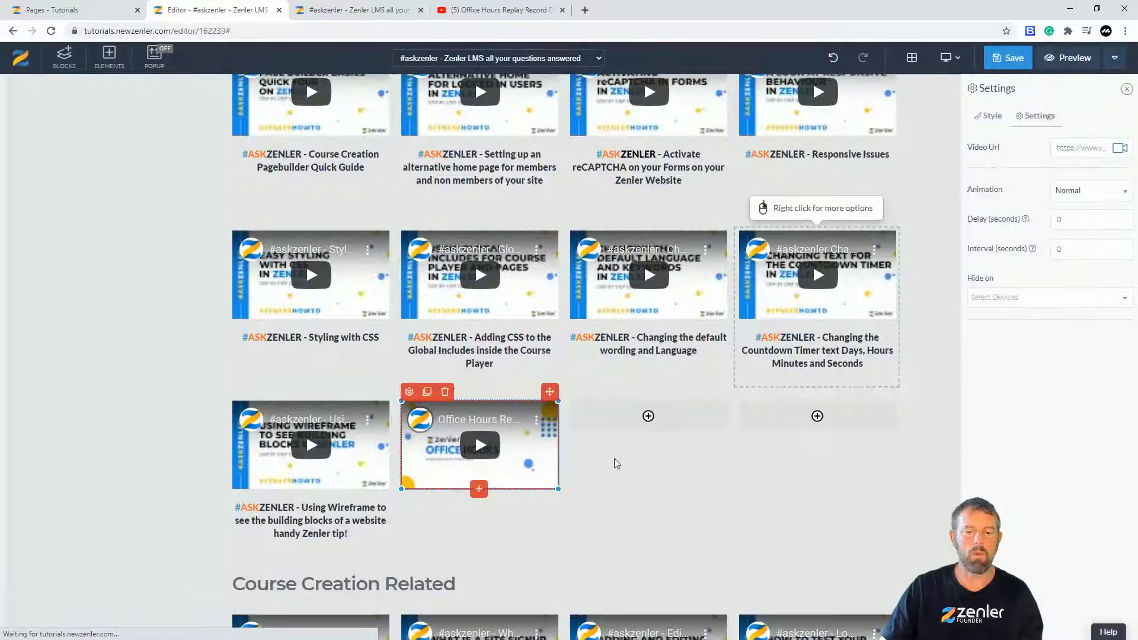
left_click(473, 495)
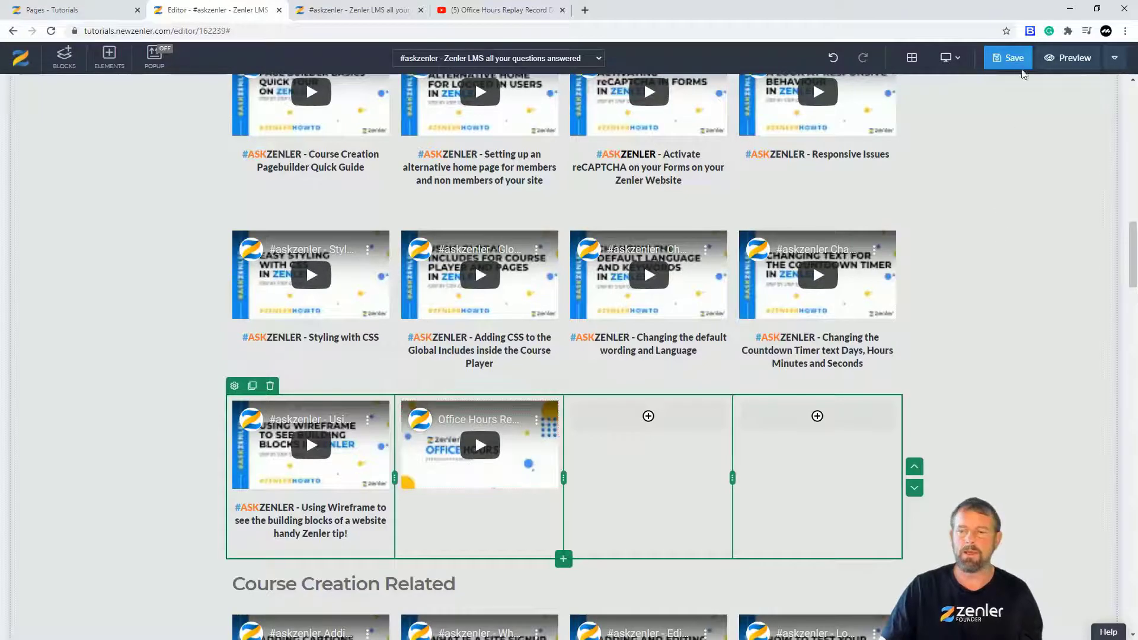
Step: Save the page, then play and pause the Office Hours video on the live #askzenler page
left_click(1015, 60)
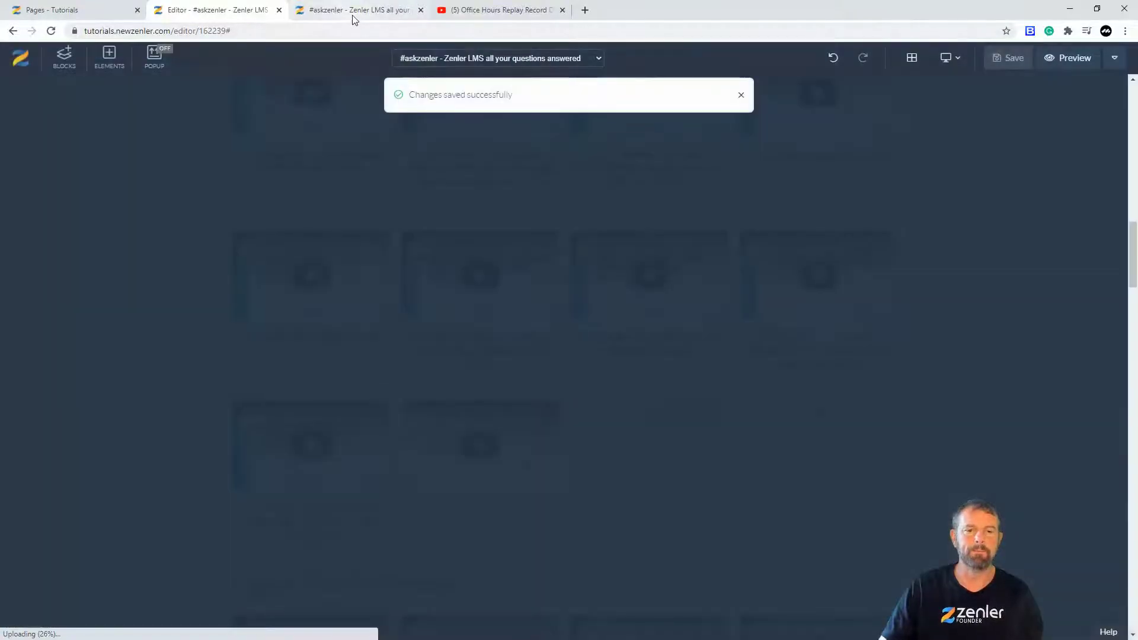
left_click(354, 20)
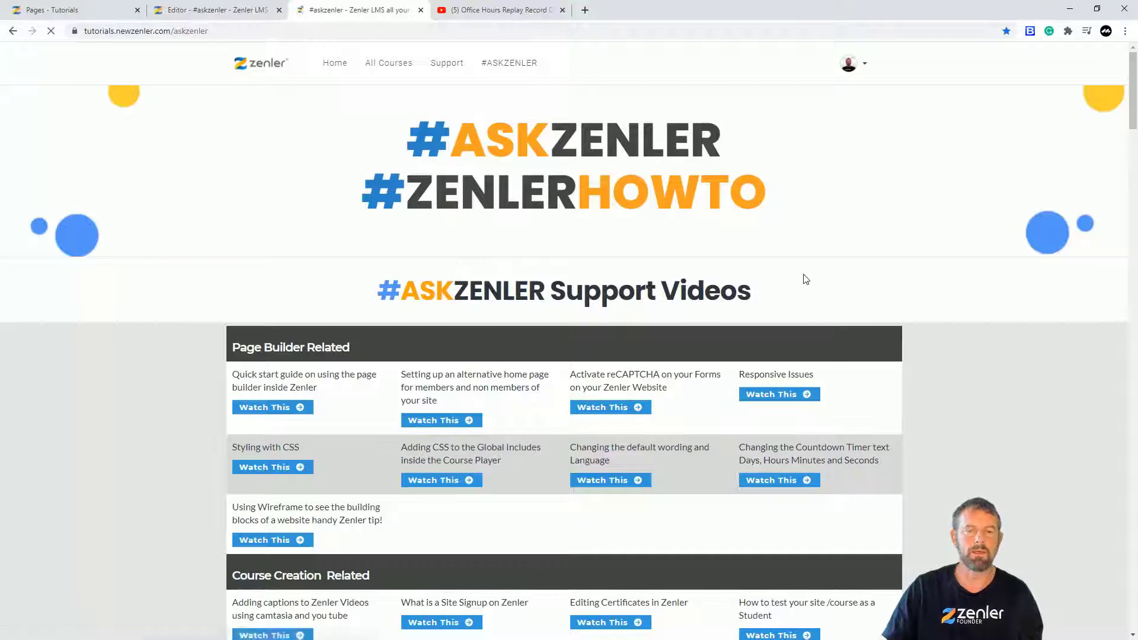
scroll(990, 383, "down", 5)
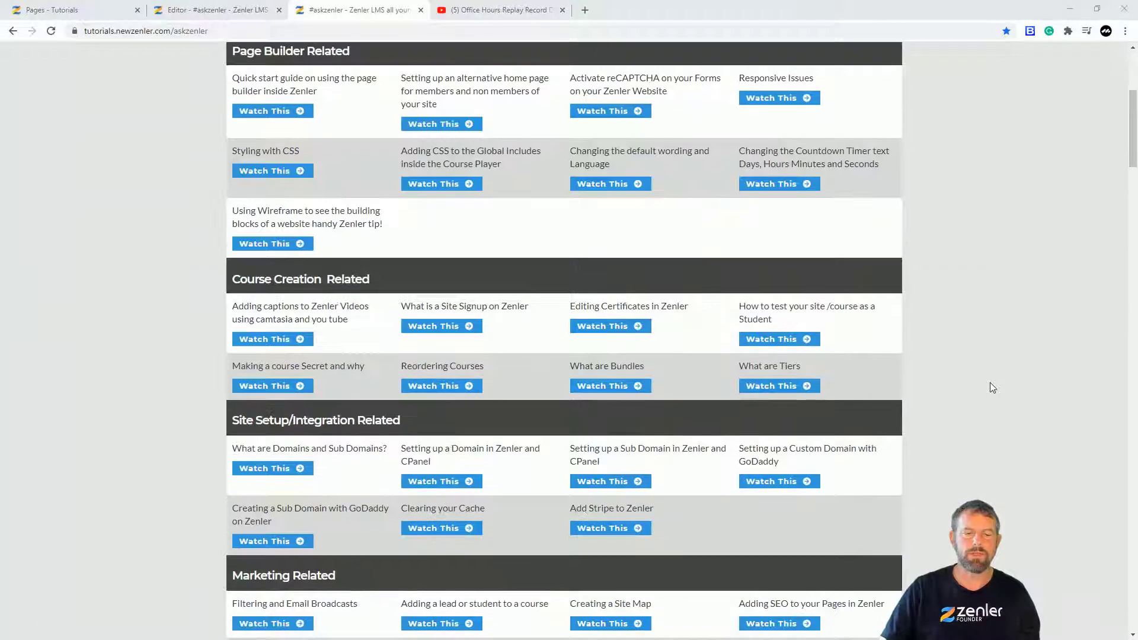
scroll(992, 388, "down", 4)
scroll(990, 382, "down", 10)
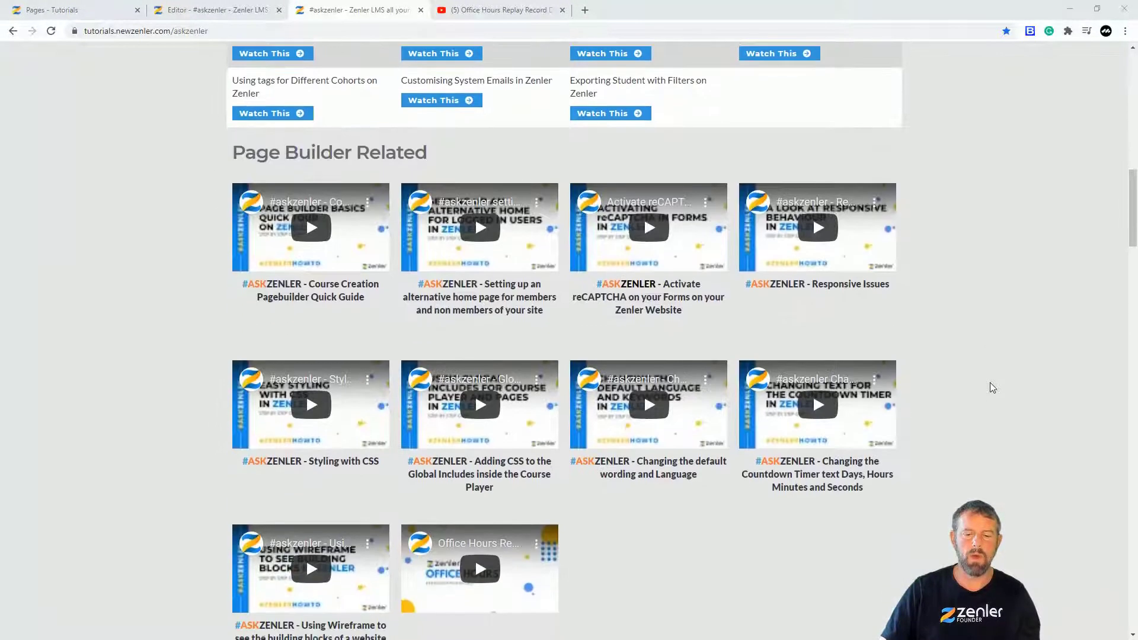
left_click(467, 376)
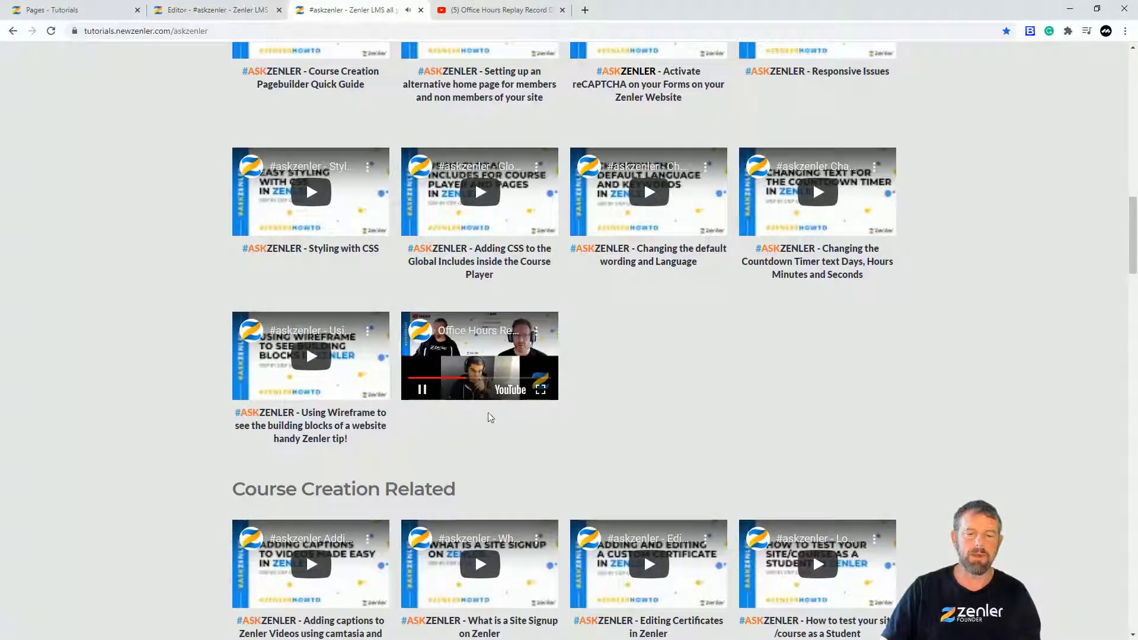
left_click(422, 390)
scroll(1014, 405, "up", 15)
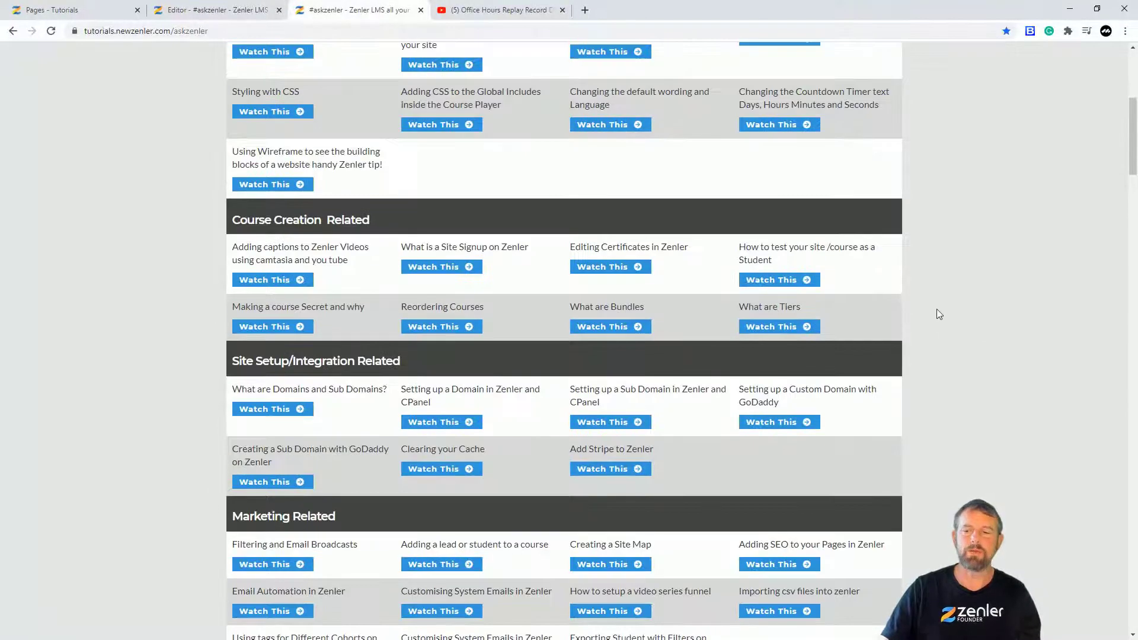
scroll(989, 284, "up", 3)
Step: Close YouTube's Embed Video dialog, reopen and close it again, then return to #askzenler
left_click(478, 14)
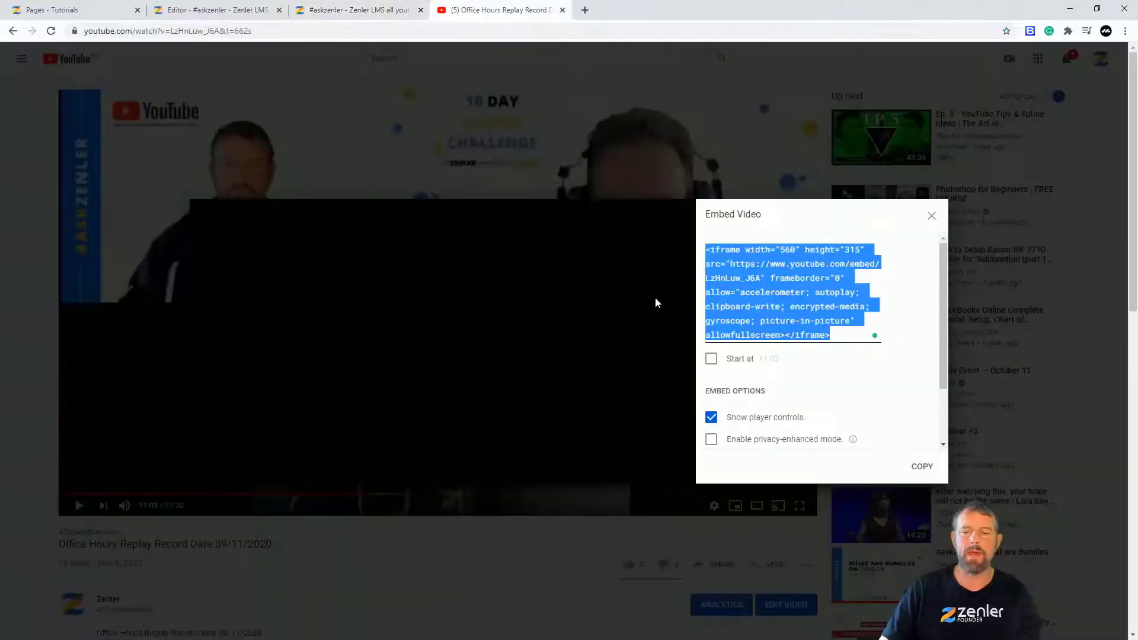
left_click(931, 216)
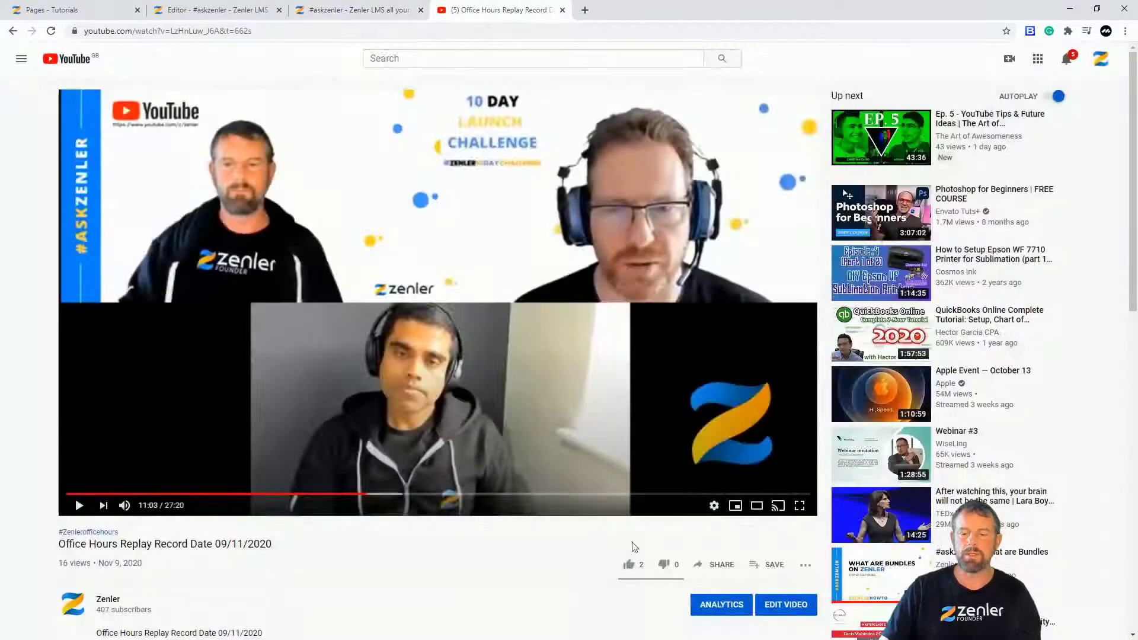
left_click(716, 565)
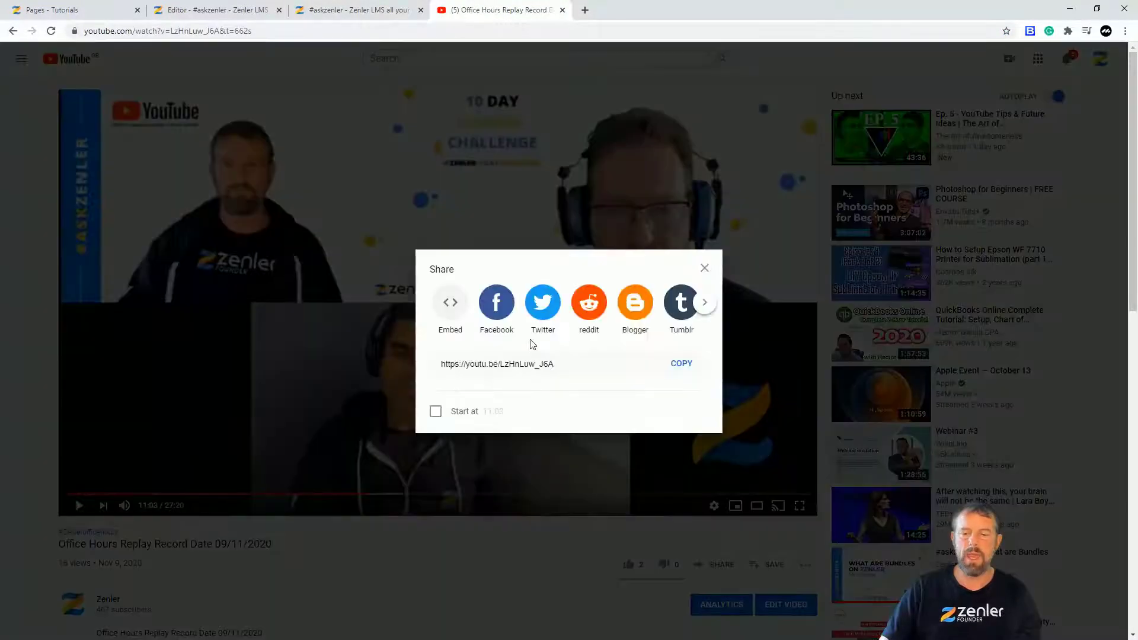
left_click(451, 304)
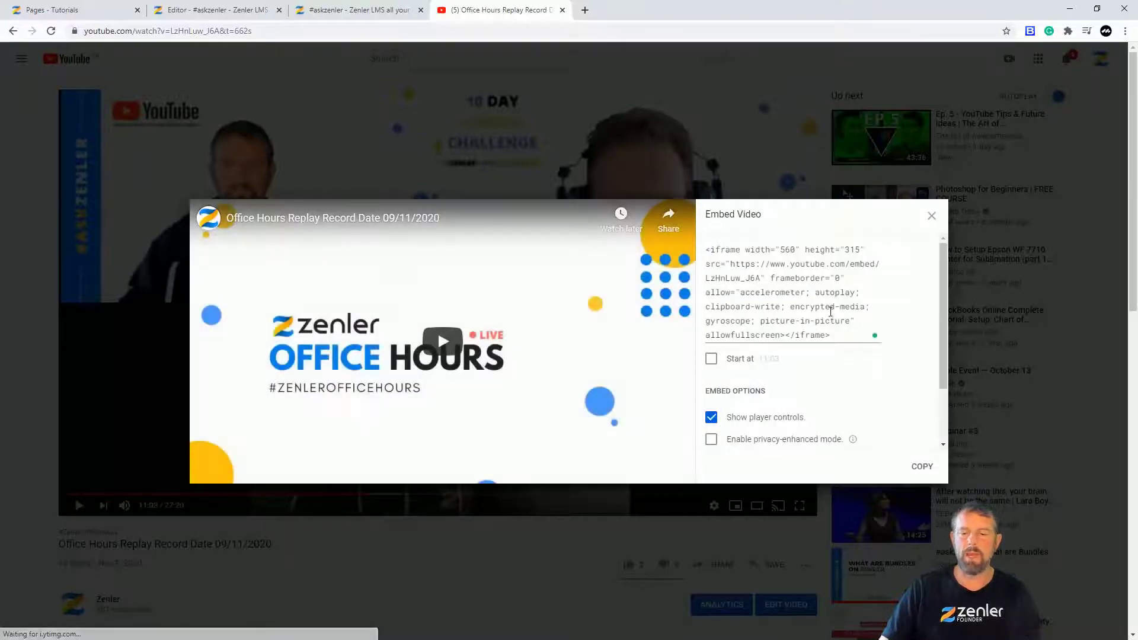
left_click(931, 216)
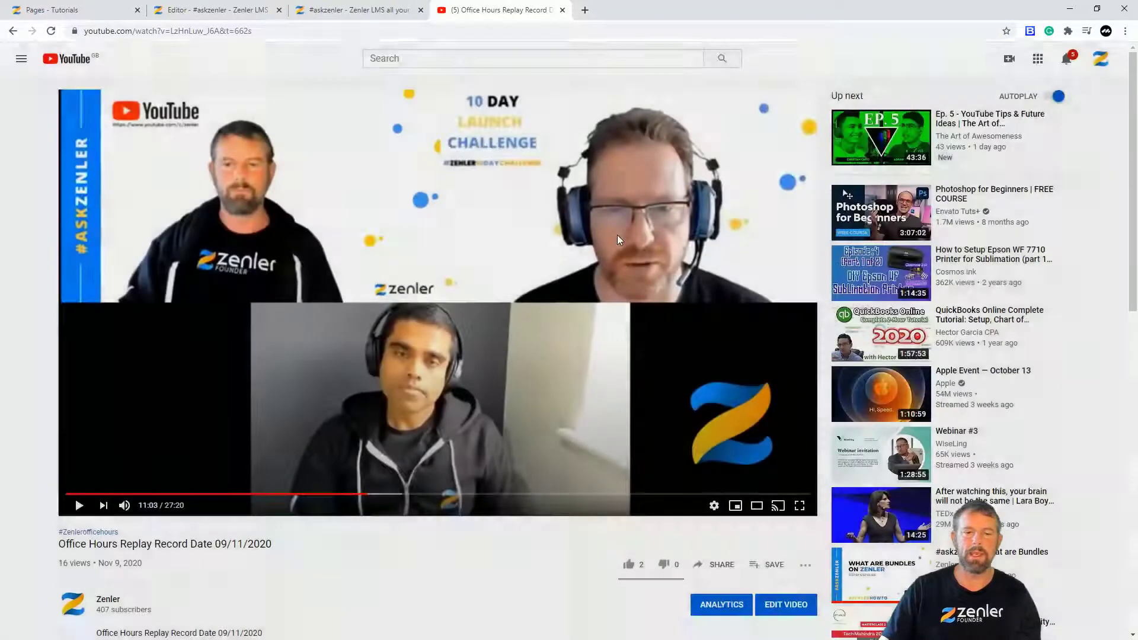
left_click(319, 16)
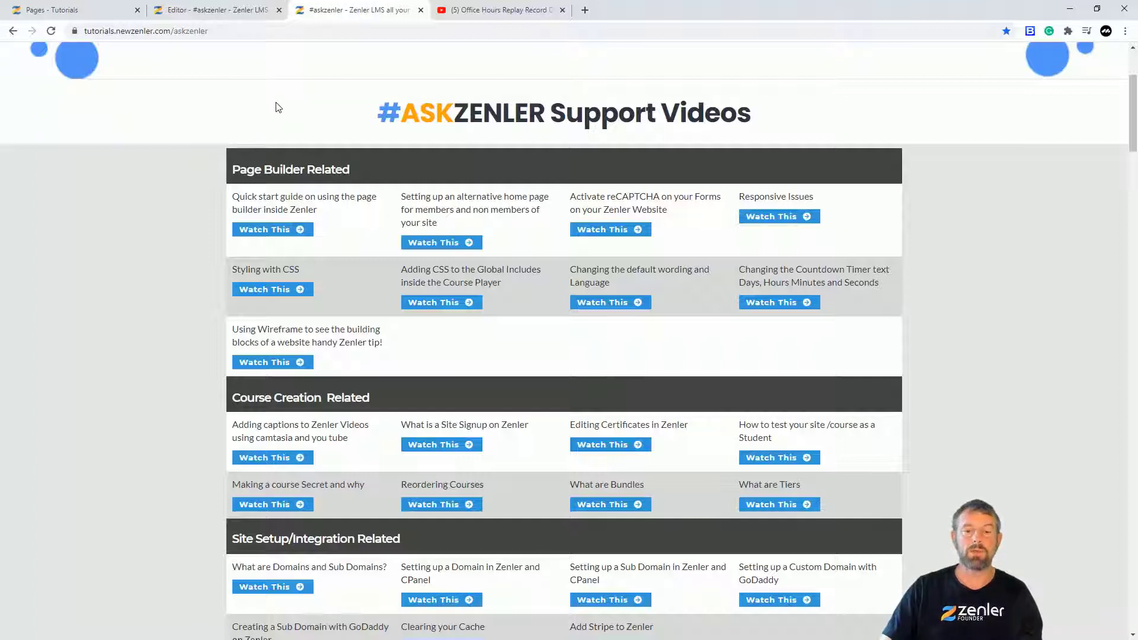
scroll(952, 267, "up", 3)
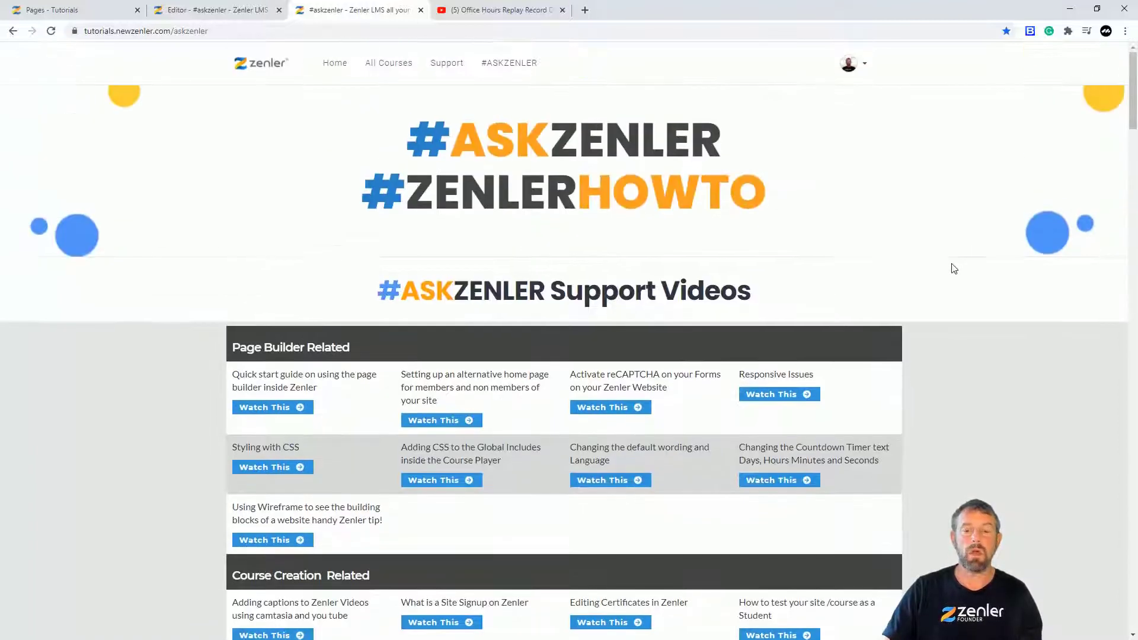